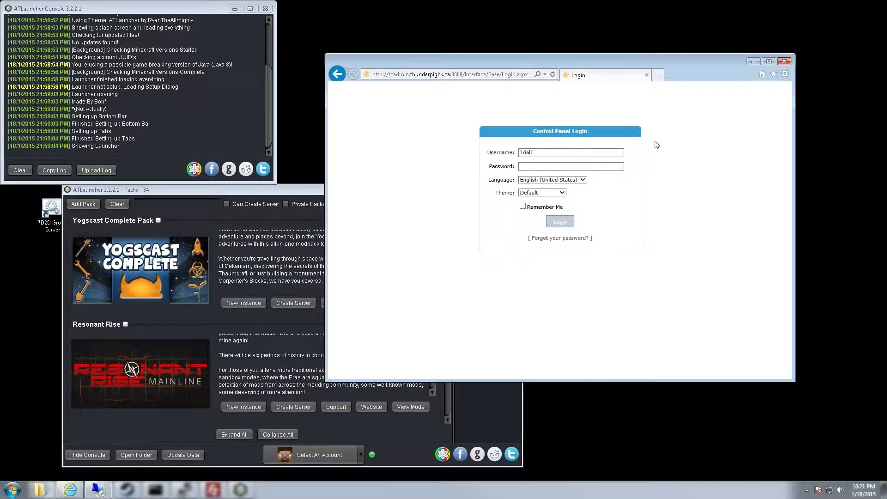
# Enter the account password for the TrialT user and log in to the control panel
pyautogui.click(569, 167)
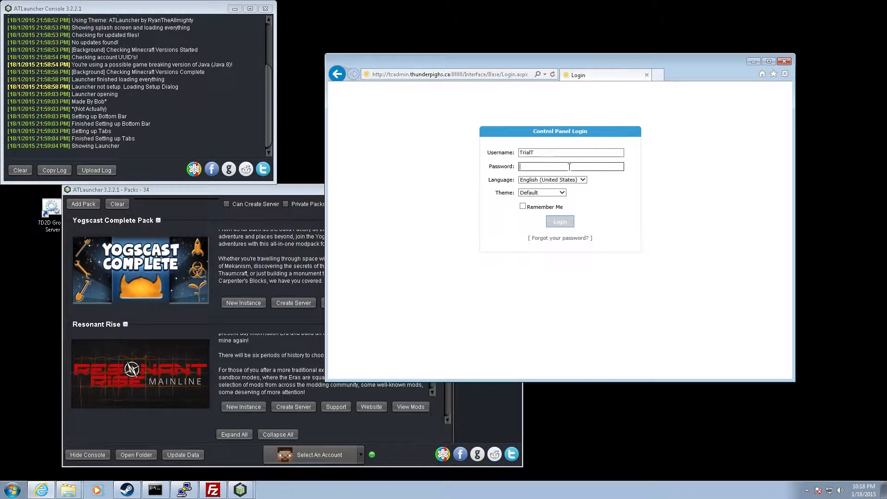
pyautogui.write('••')
pyautogui.click(560, 222)
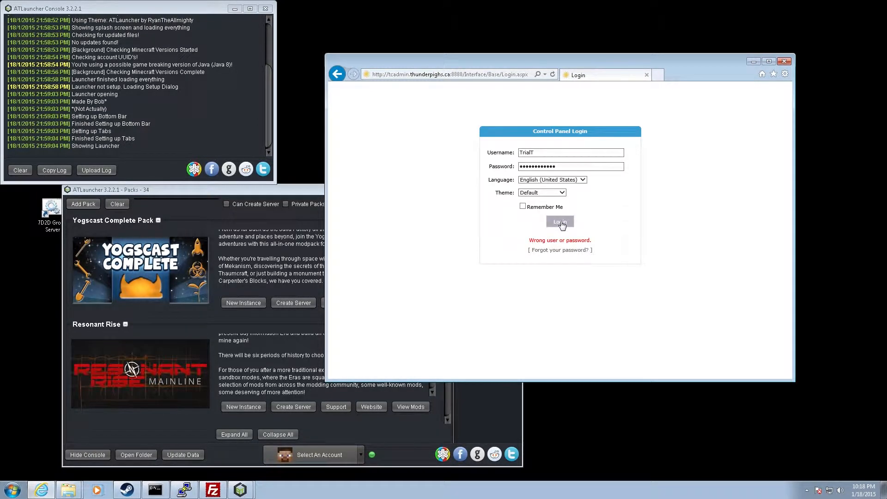
pyautogui.moveTo(573, 167); pyautogui.dragTo(493, 165)
pyautogui.write('•')
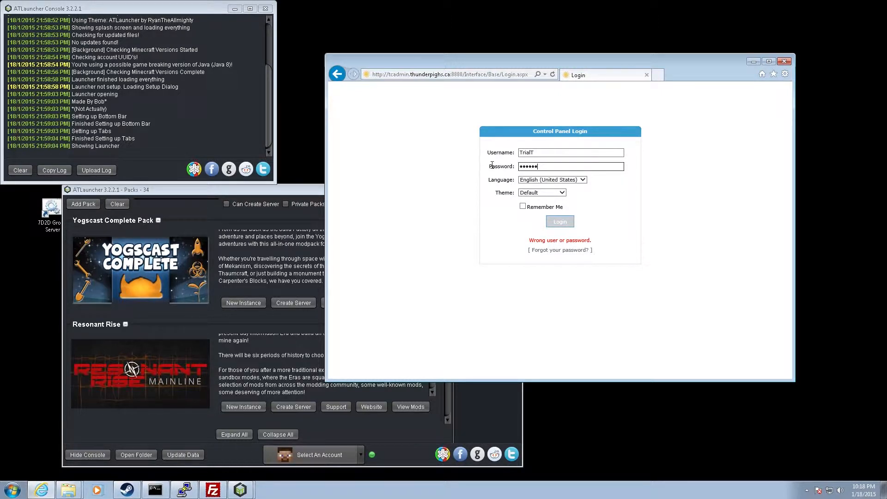
pyautogui.click(549, 224)
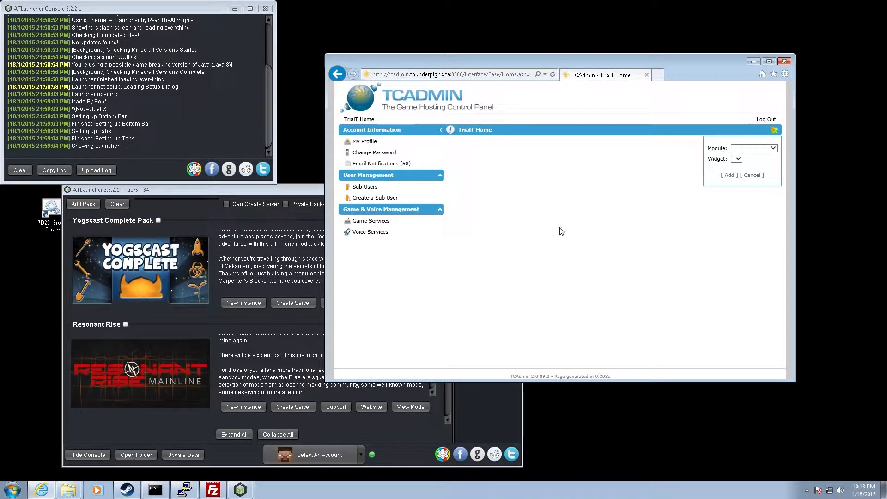
# Open the MC-SSD game service, look through its files in the File Manager in an enlarged window, and return to the service page
pyautogui.click(375, 225)
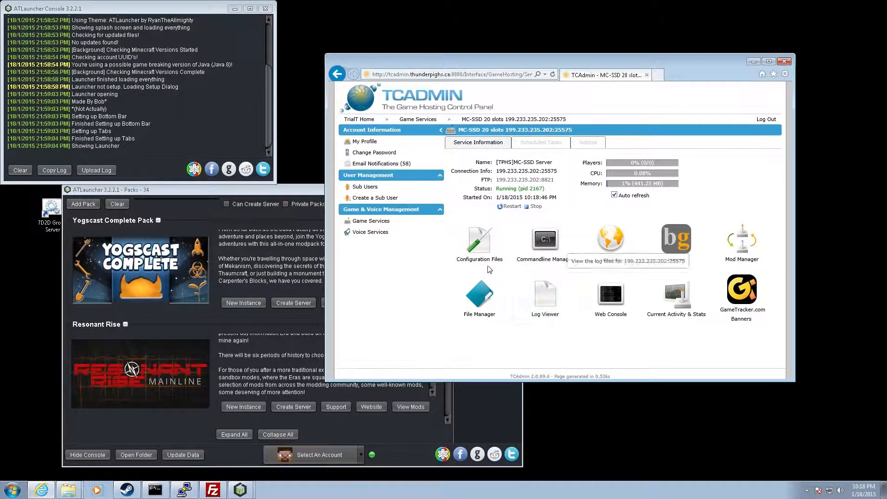
pyautogui.click(480, 298)
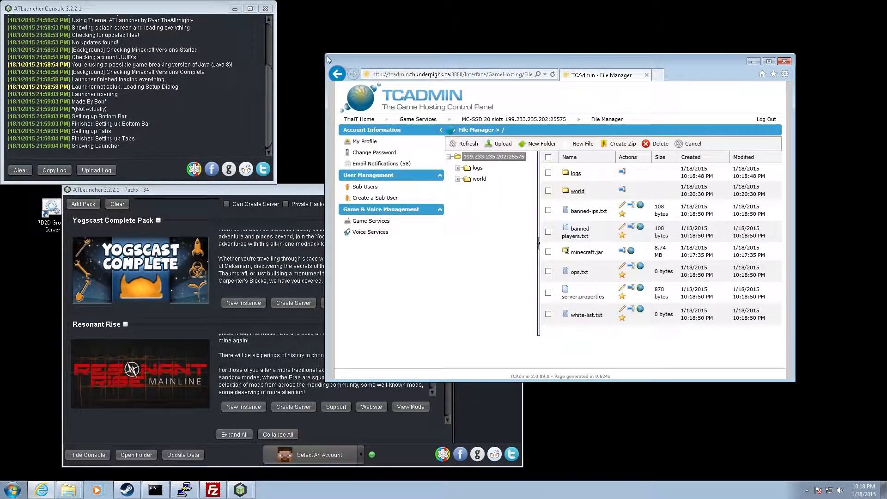
pyautogui.moveTo(327, 55); pyautogui.dragTo(157, 1)
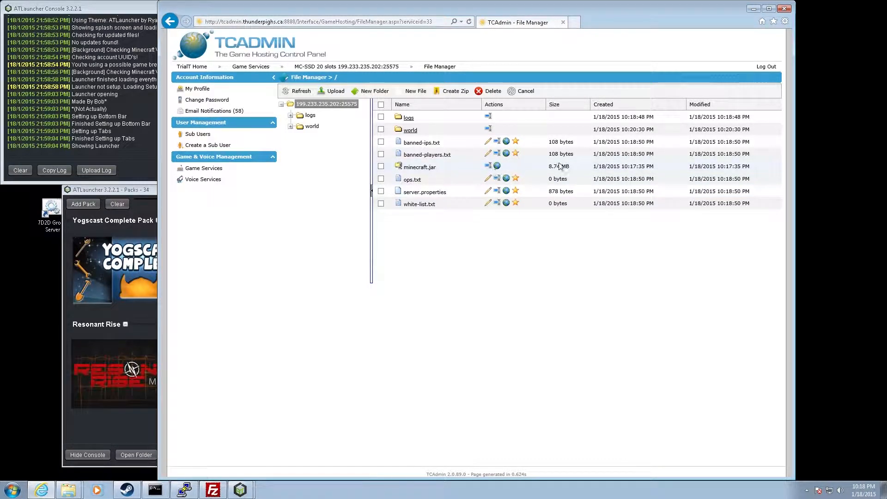
pyautogui.click(524, 92)
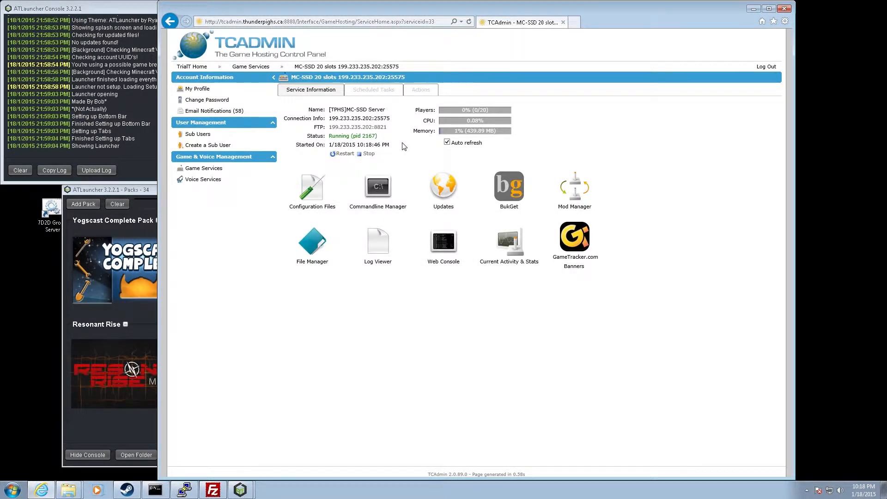
# Switch to ATLauncher and try to create a Resonant Rise server
pyautogui.click(142, 191)
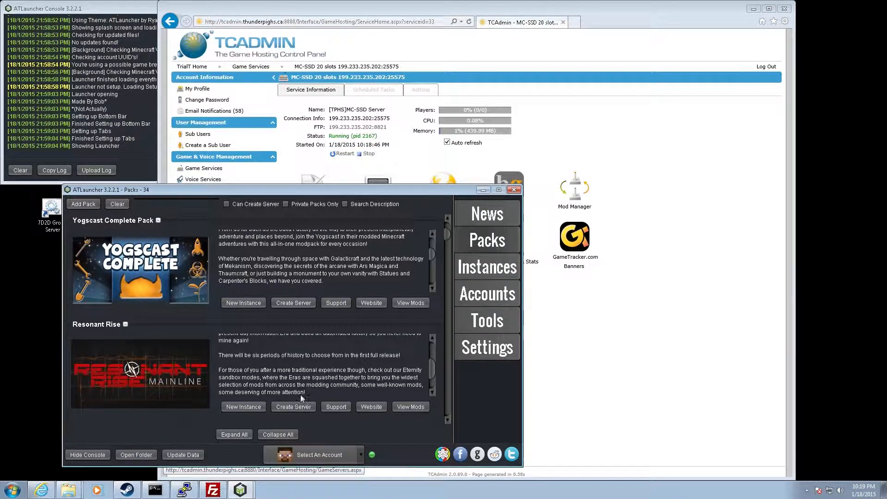
pyautogui.click(295, 406)
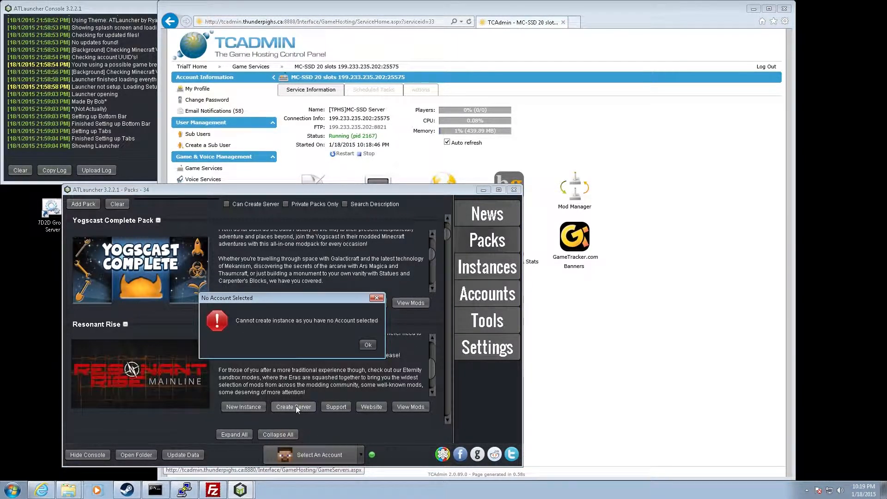
pyautogui.click(367, 345)
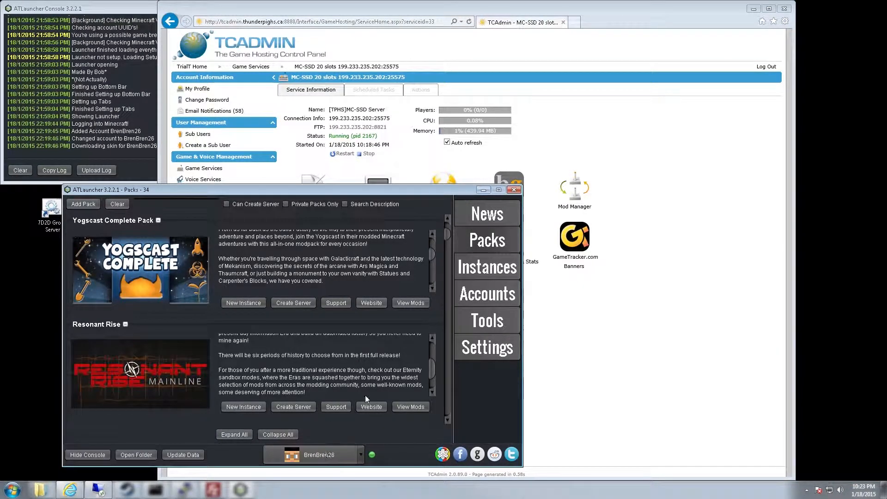
# Create a Resonant Rise server using version 3.2.2.1-RC-MAIN with the Mainline optional mod set
pyautogui.click(300, 408)
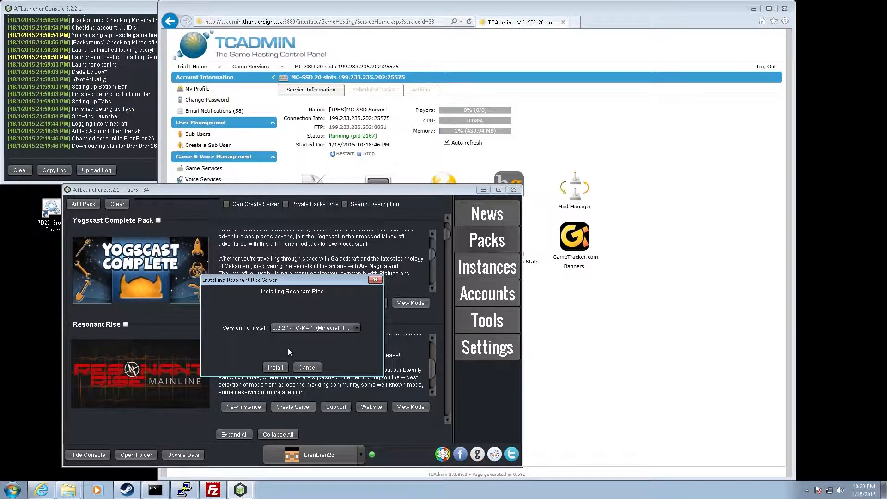
pyautogui.click(278, 366)
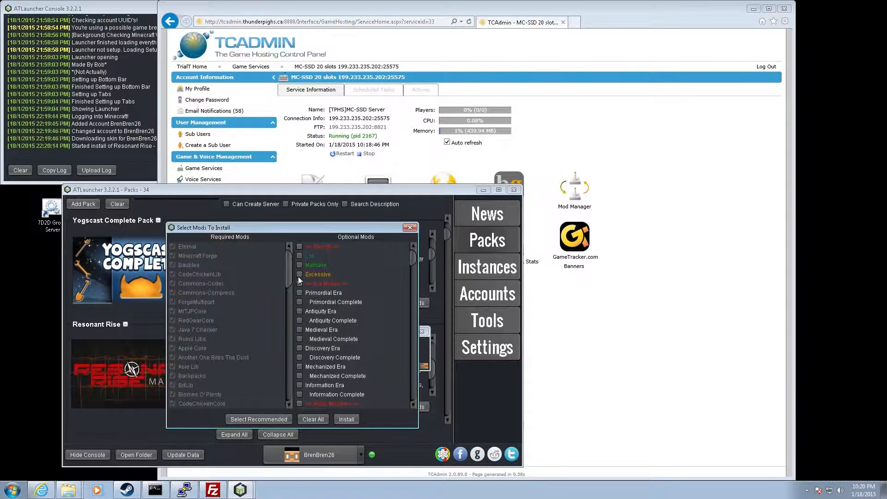
pyautogui.click(300, 267)
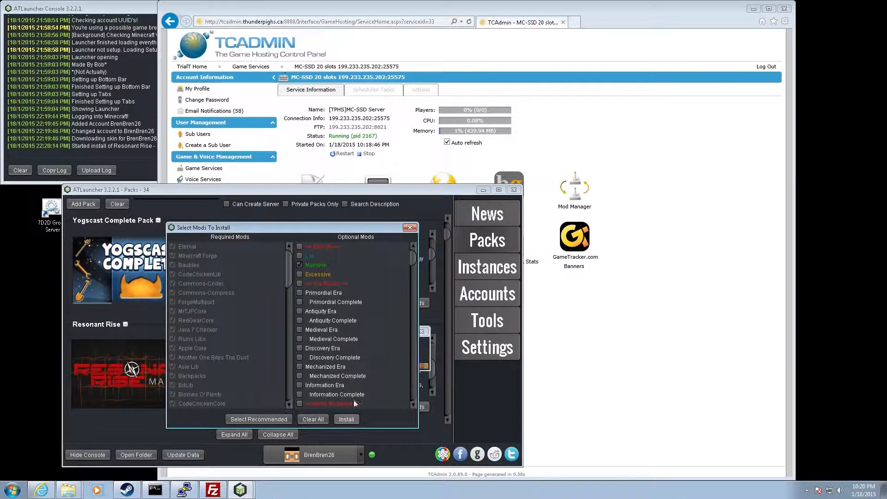
pyautogui.moveTo(414, 259); pyautogui.dragTo(414, 404)
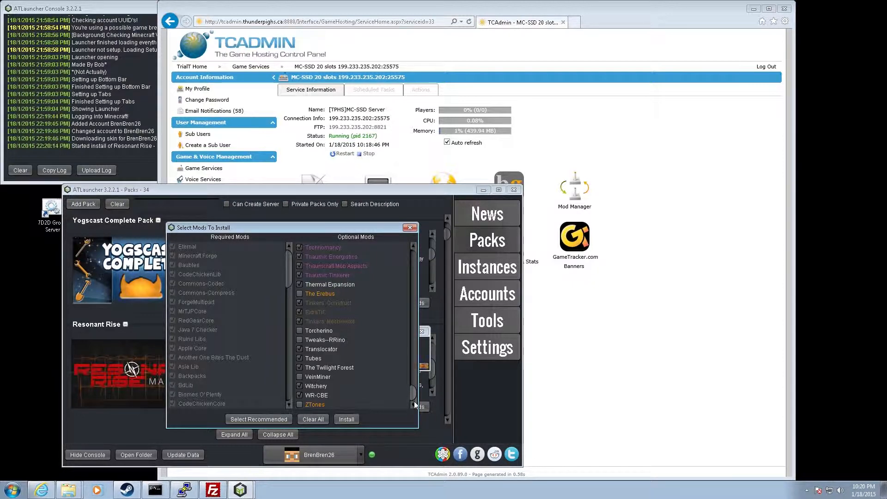
pyautogui.moveTo(414, 401); pyautogui.dragTo(426, 256)
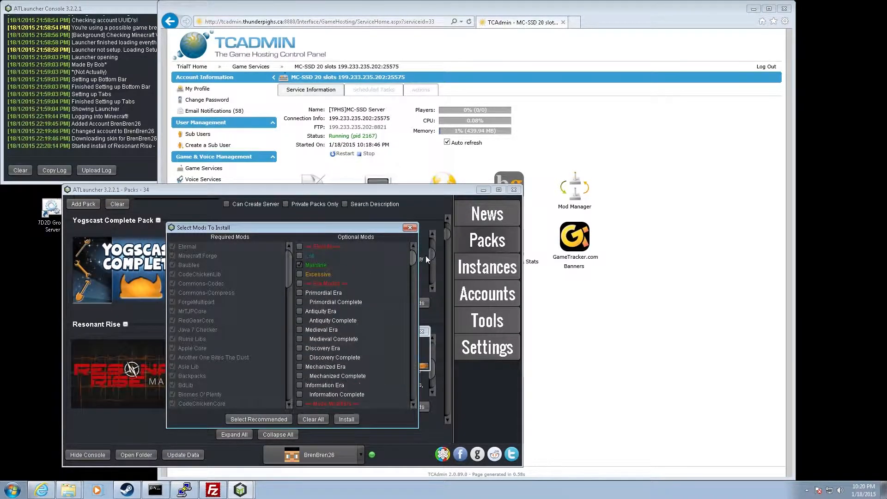
pyautogui.click(348, 419)
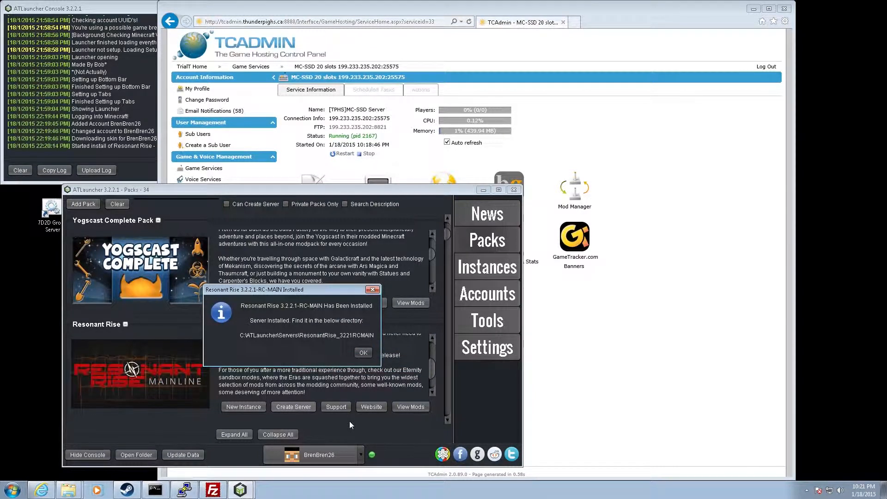
pyautogui.click(362, 353)
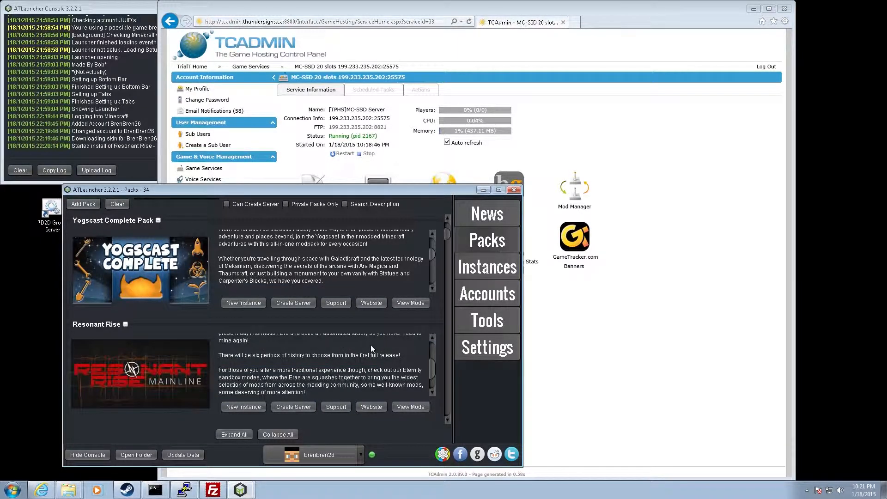
# View the contents of the ResonantRise_3221RCMAIN folder inside ATLauncher's Servers folder in Windows Explorer, and minimize the window
pyautogui.moveTo(68, 489)
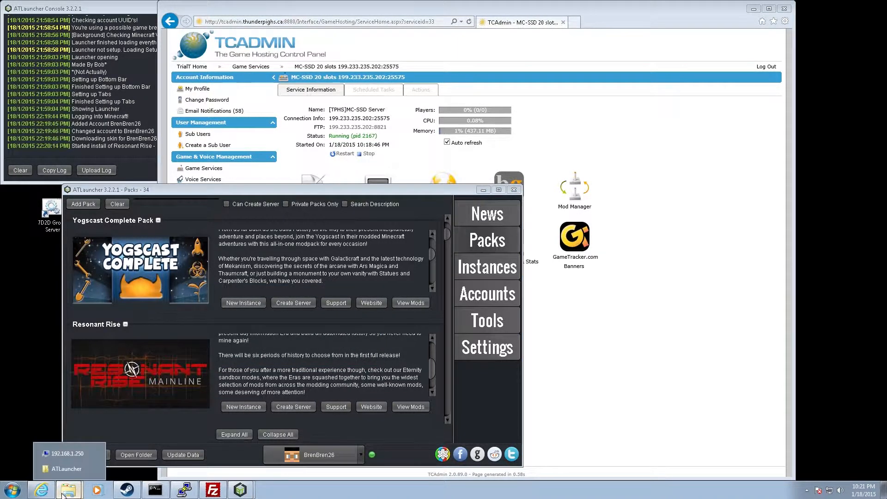
pyautogui.click(70, 471)
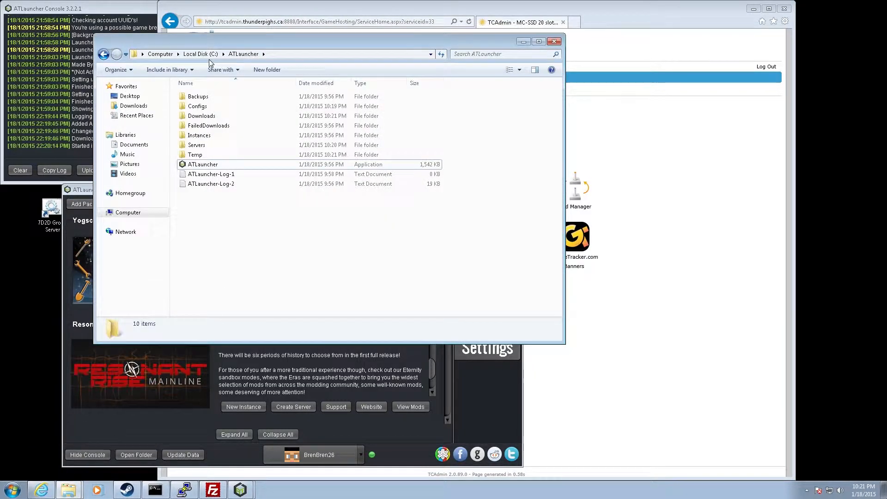
pyautogui.doubleClick(197, 146)
pyautogui.doubleClick(191, 97)
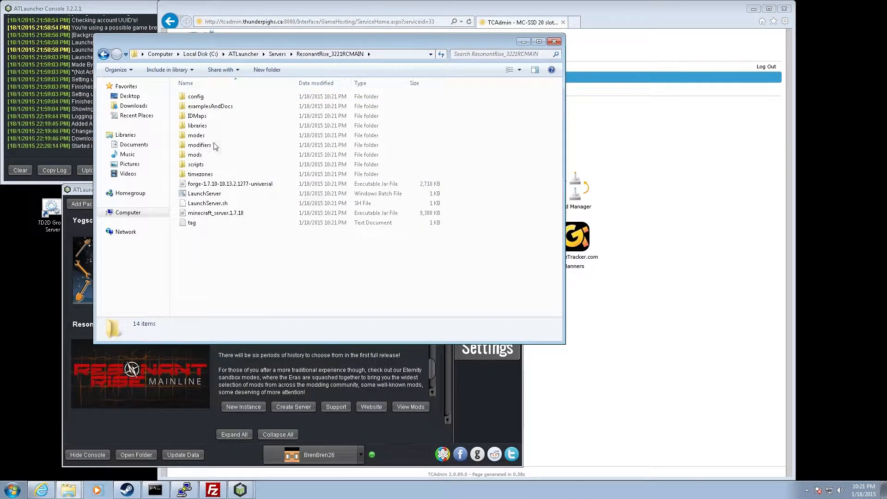
pyautogui.click(522, 42)
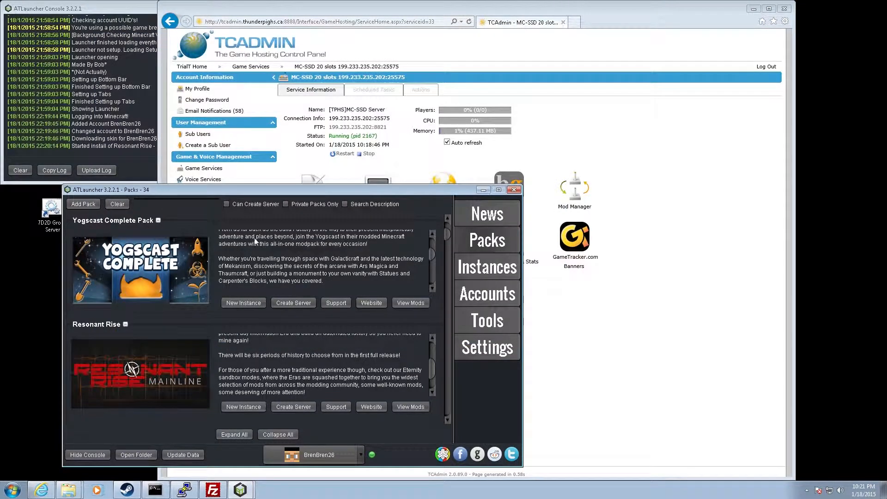
# Copy the server's FTP address from the TCAdmin service page and paste it as the host in FileZilla
pyautogui.click(214, 490)
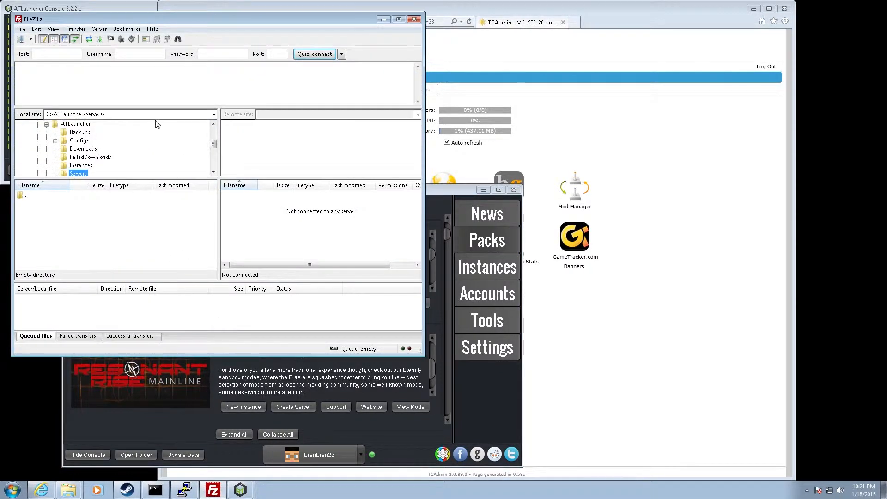
pyautogui.click(562, 89)
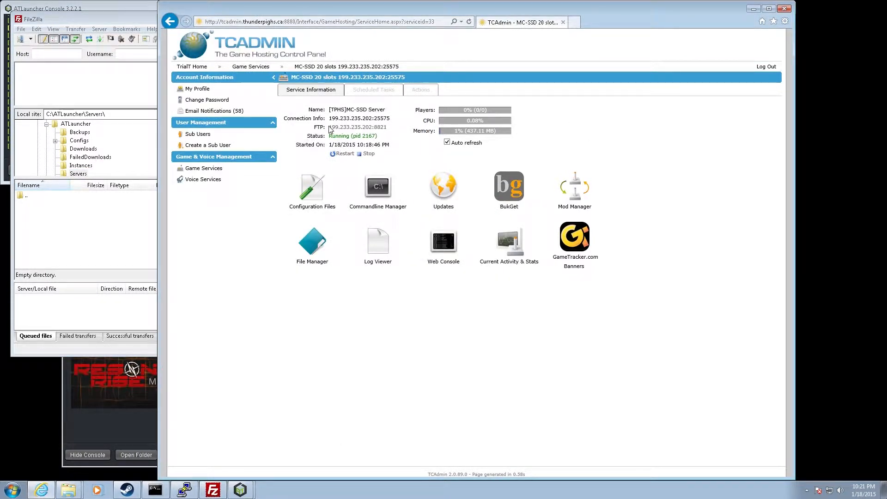
pyautogui.moveTo(332, 129); pyautogui.dragTo(384, 132)
pyautogui.hotkey('ctrl', 'c')
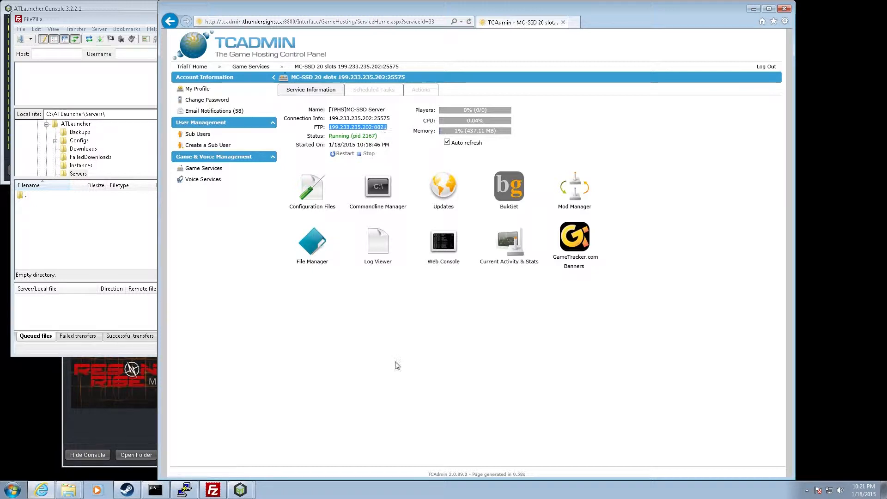
pyautogui.click(217, 495)
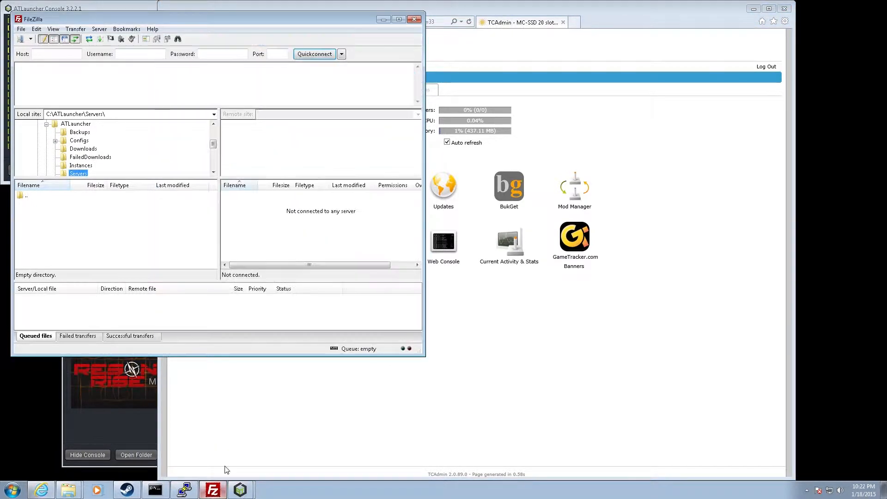
pyautogui.click(53, 55)
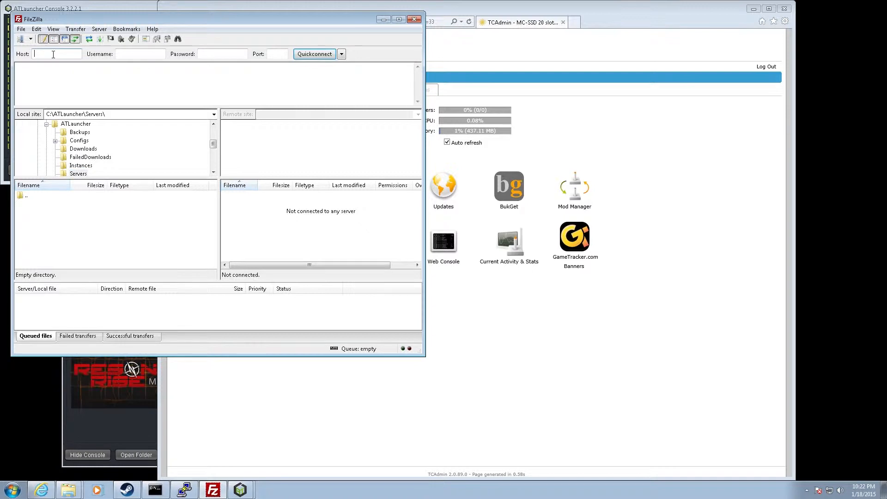
pyautogui.hotkey('ctrl', 'v')
# Set the port to 8821 and the username to trailt, enter the account password, connect, and confirm the password-storage choice
pyautogui.click(276, 54)
pyautogui.write('8821')
pyautogui.click(127, 55)
pyautogui.write('tra')
pyautogui.press('Tab')
pyautogui.write('••••••')
pyautogui.click(309, 55)
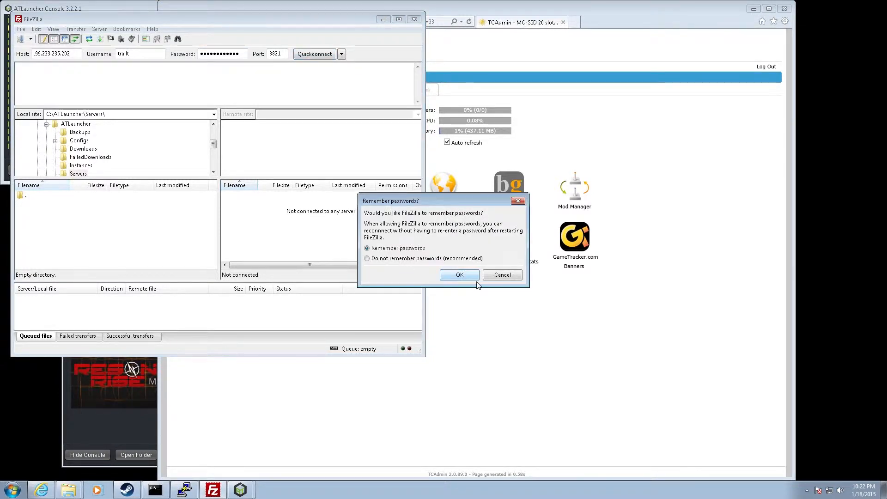
pyautogui.click(415, 263)
pyautogui.click(462, 277)
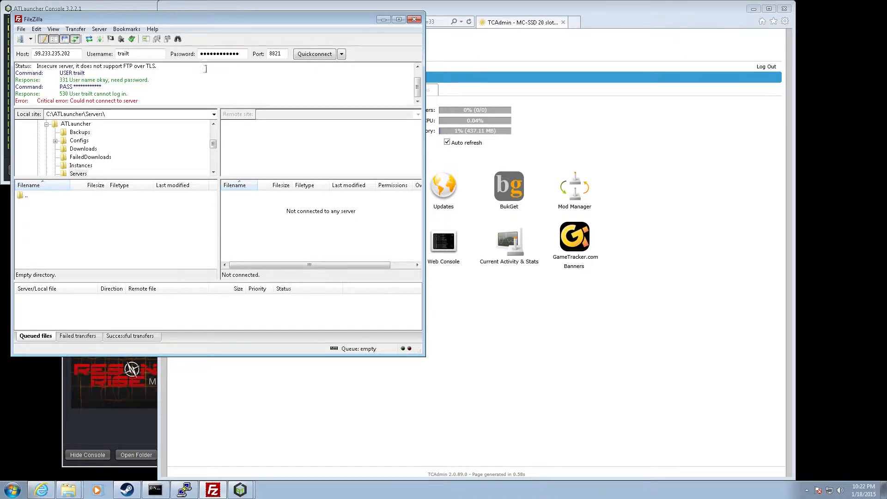
# Retry the FTP connection, check the host and server response, and look up the account's username in TCAdmin
pyautogui.click(307, 56)
pyautogui.moveTo(80, 54); pyautogui.dragTo(34, 54)
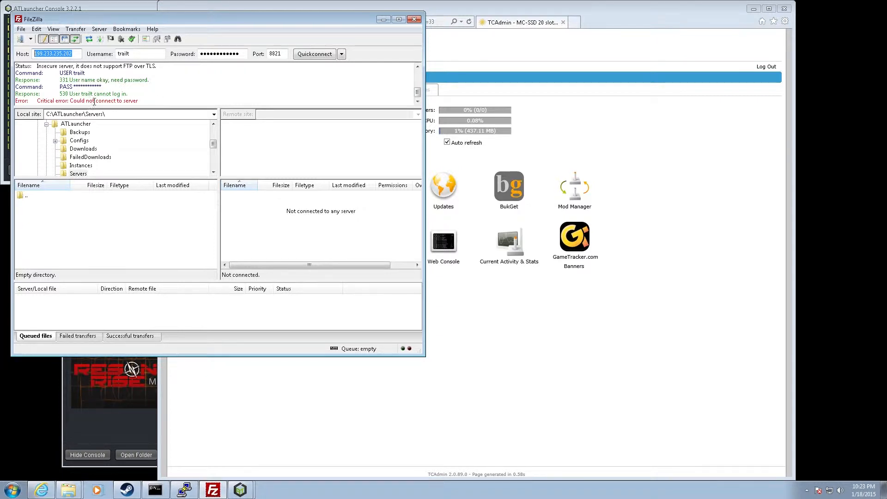
pyautogui.click(144, 94)
pyautogui.click(499, 71)
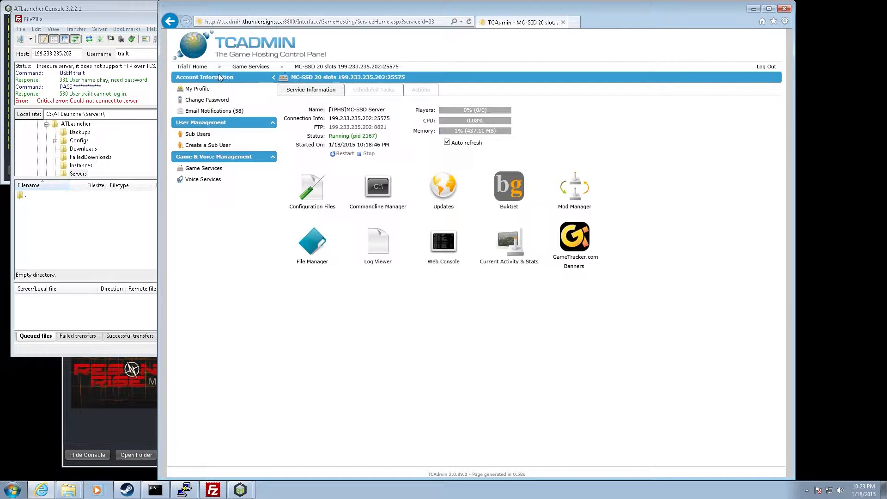
# Correct the FTP username to trialt in FileZilla and connect to the server
pyautogui.click(137, 54)
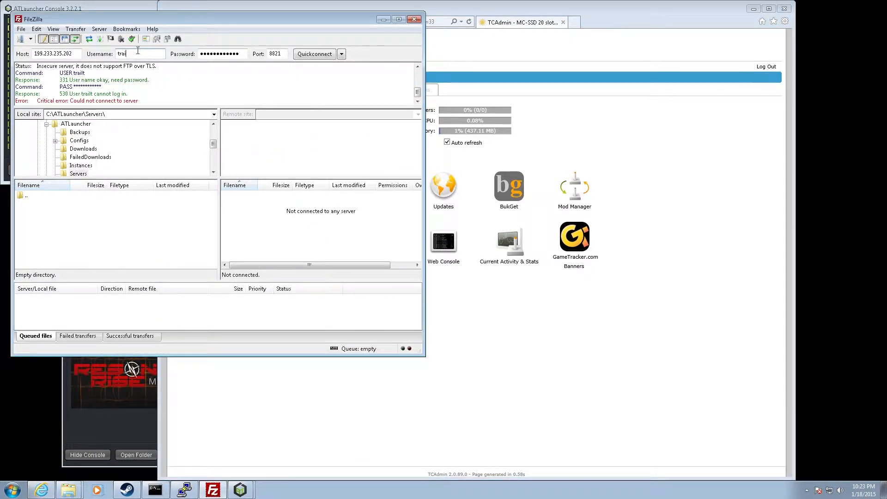
pyautogui.write('ialt')
pyautogui.press('Return')
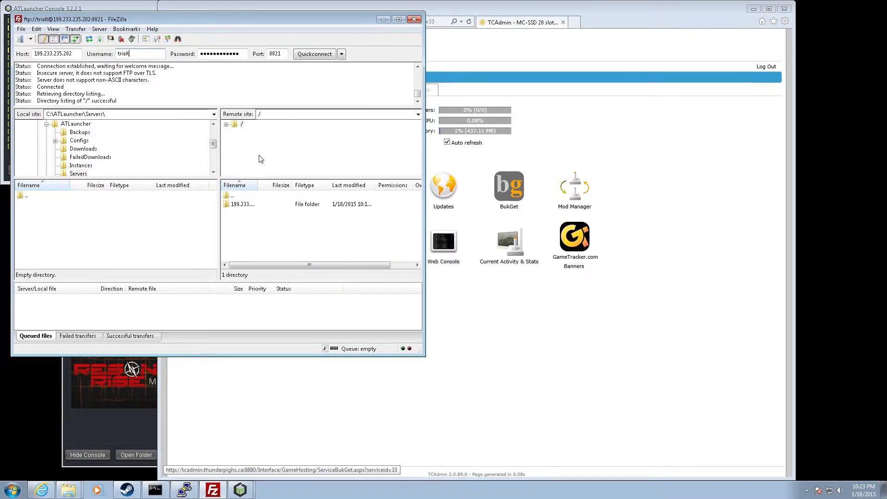
# Open the remote folder 199.233.235.202_25575 and enlarge the FileZilla window
pyautogui.click(226, 124)
pyautogui.click(249, 133)
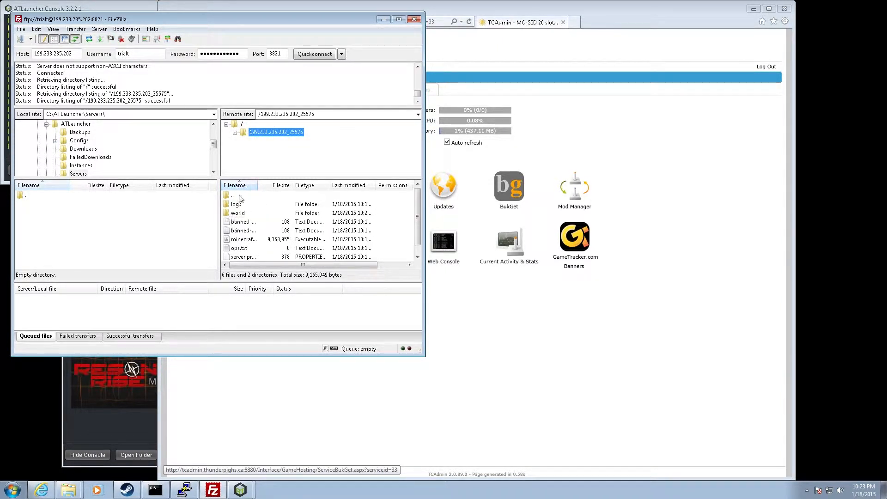
pyautogui.moveTo(424, 356); pyautogui.dragTo(636, 421)
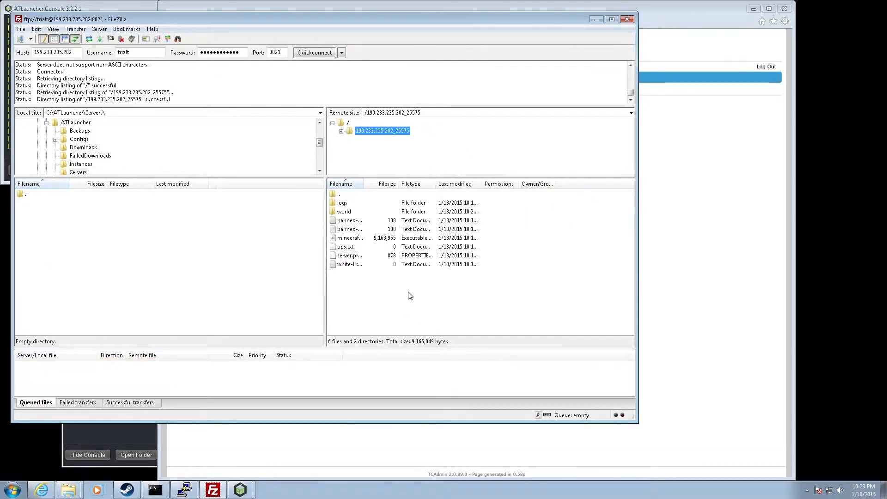
# Widen the remote Filename column, switch to TCAdmin to stop the game server, and return to FileZilla
pyautogui.moveTo(363, 183); pyautogui.dragTo(383, 184)
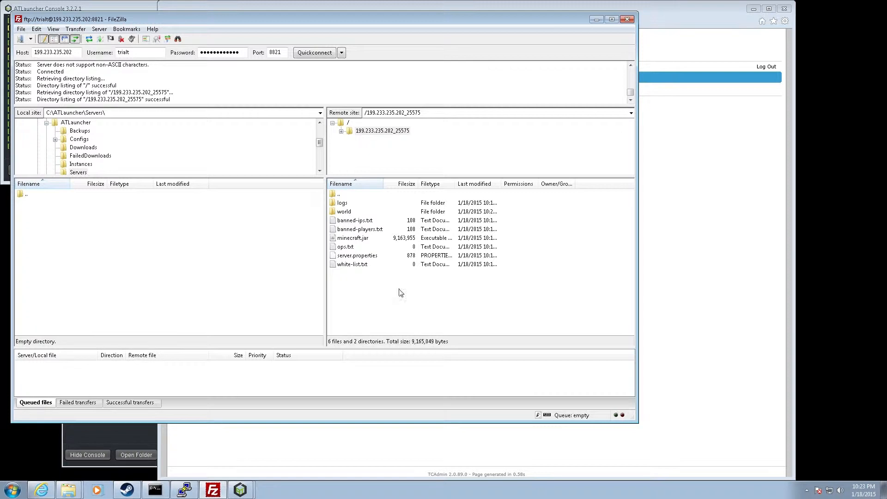
pyautogui.click(681, 220)
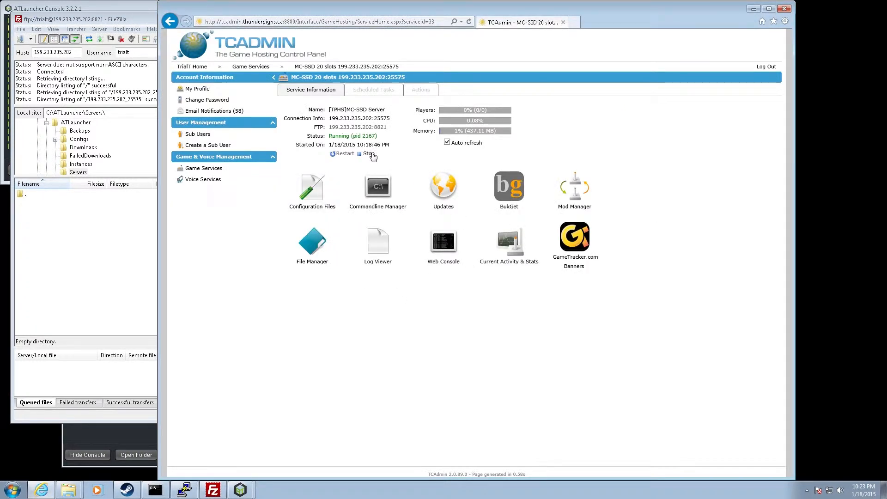
pyautogui.click(369, 154)
pyautogui.click(81, 254)
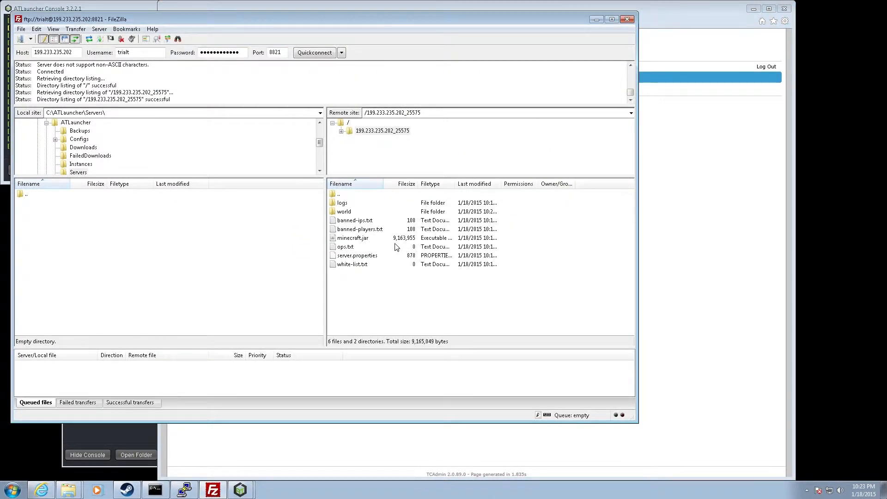
# Delete all files and folders in the remote 199.233.235.202_25575 folder except server.properties
pyautogui.hotkey('ctrl', 'a')
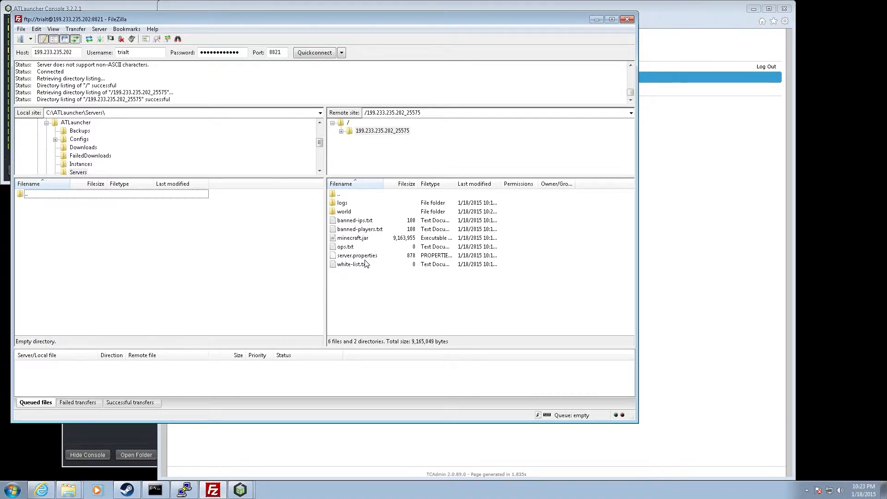
pyautogui.click(364, 263)
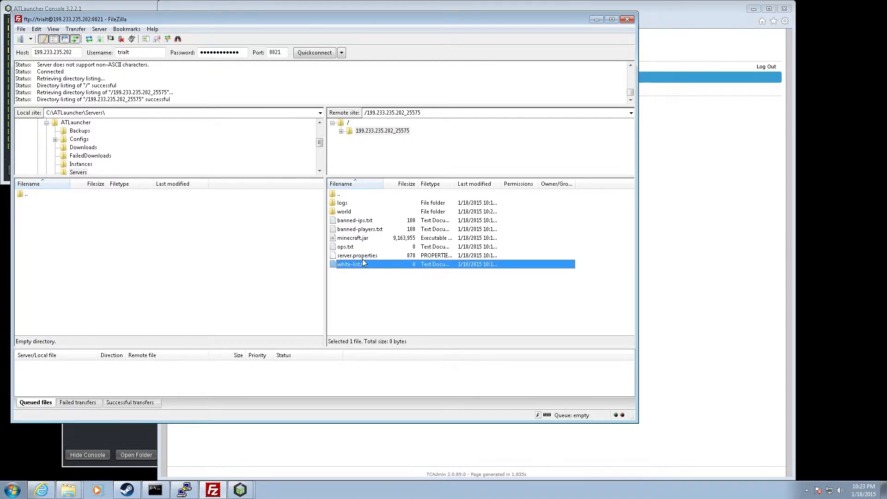
pyautogui.hotkey('ctrl', 'a')
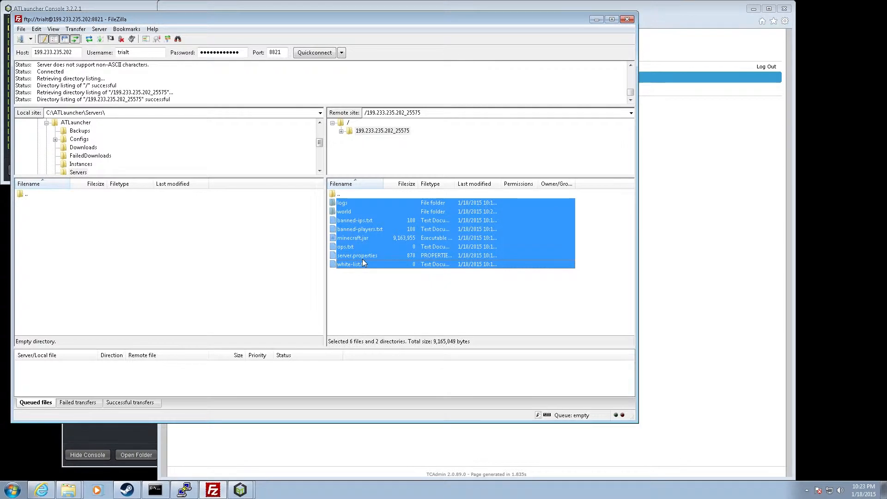
pyautogui.click(360, 298)
pyautogui.moveTo(360, 298); pyautogui.dragTo(389, 200)
pyautogui.keyDown('ctrl'); pyautogui.click(361, 257); pyautogui.keyUp('ctrl')
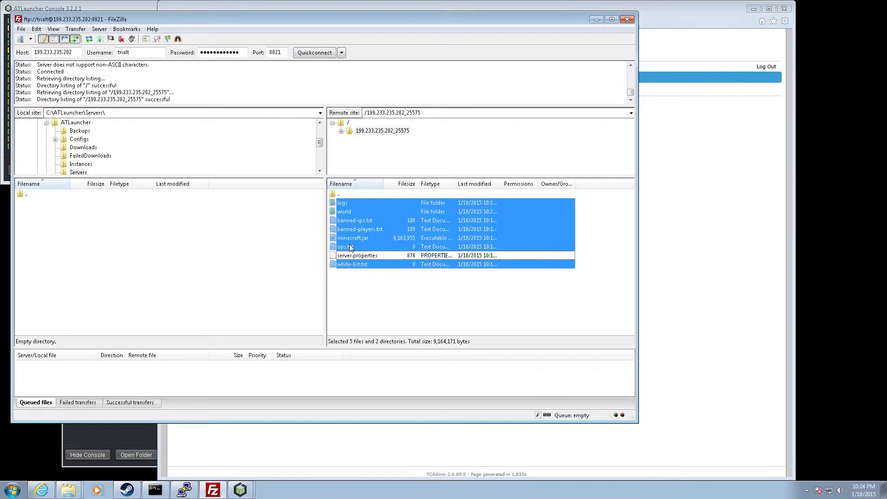
pyautogui.rightClick(360, 228)
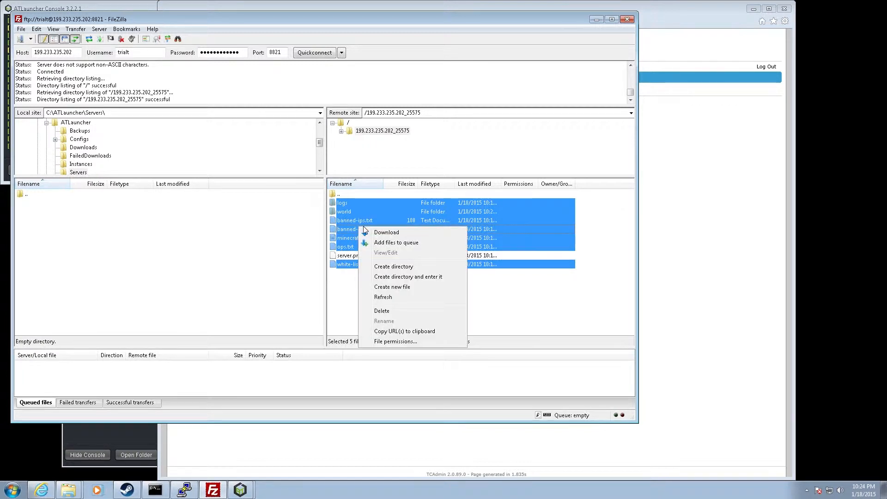
pyautogui.click(390, 311)
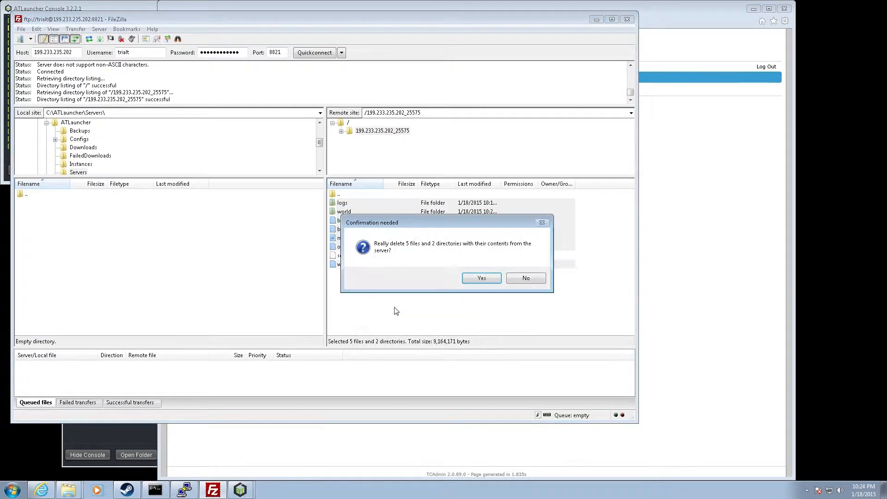
pyautogui.click(482, 277)
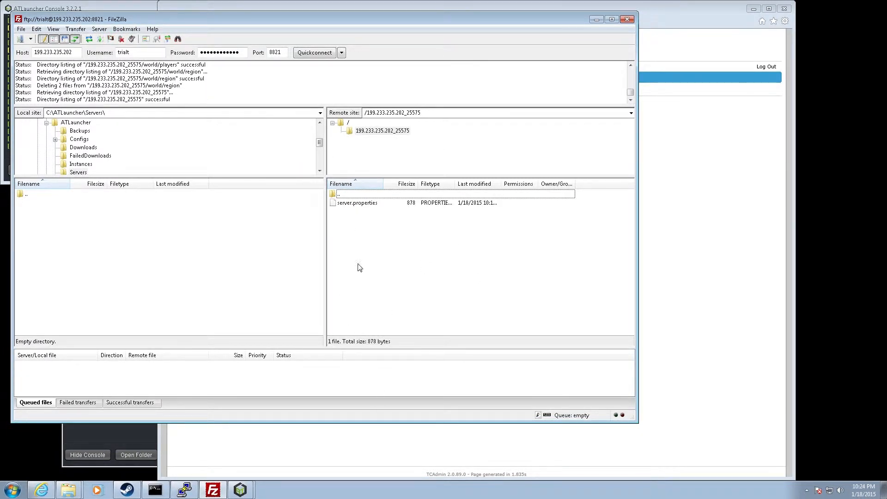
# Open the local folder C:\ATLauncher\Servers\ResonantRise_3221RCMAIN and widen its Filename column
pyautogui.click(354, 204)
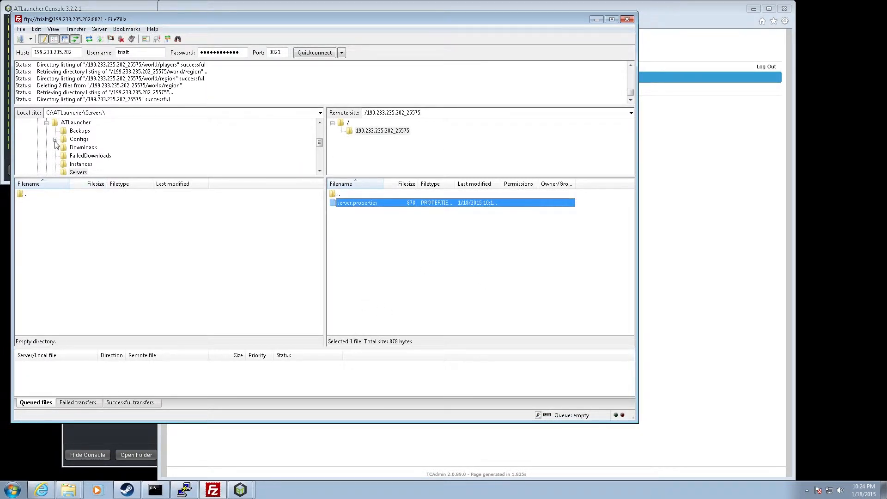
pyautogui.click(67, 124)
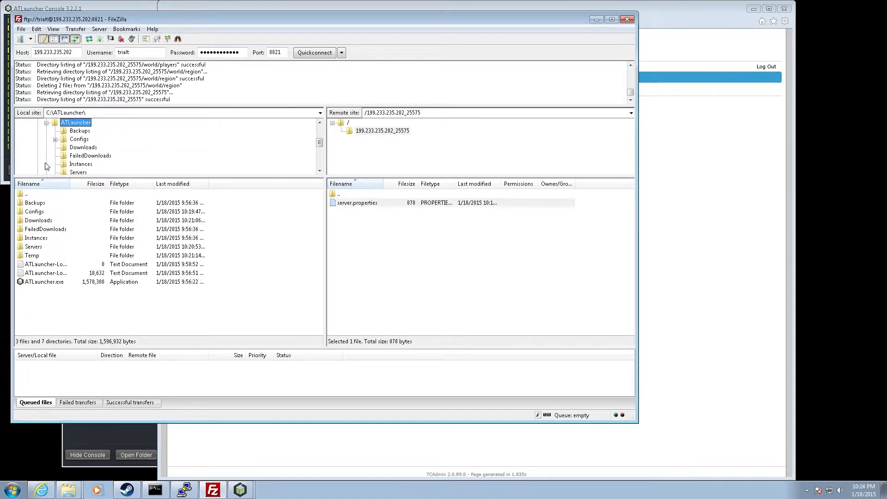
pyautogui.doubleClick(38, 247)
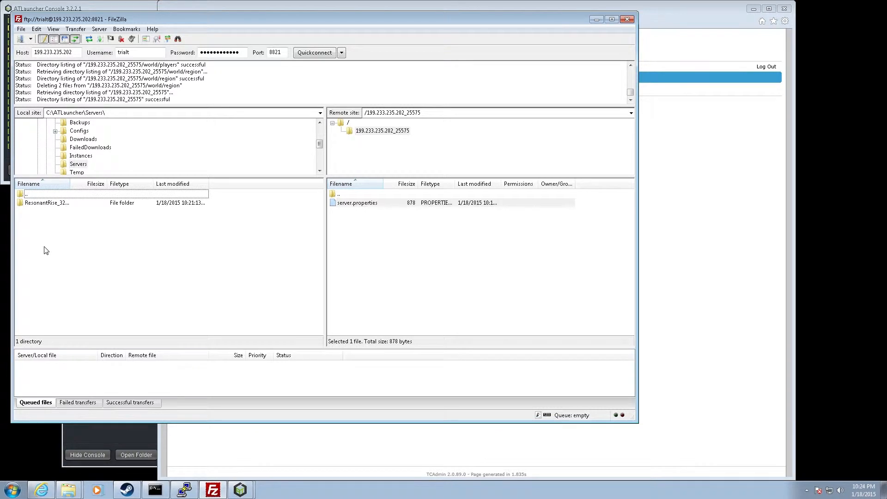
pyautogui.click(38, 205)
pyautogui.doubleClick(39, 205)
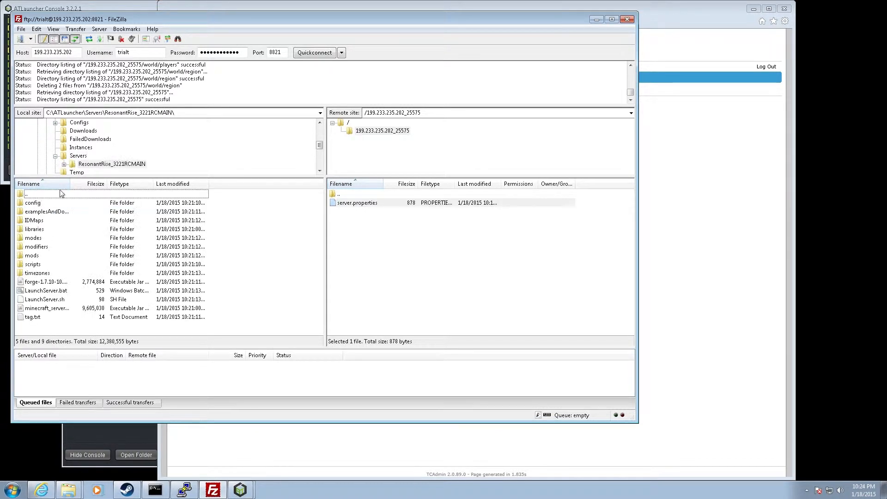
pyautogui.moveTo(70, 183); pyautogui.dragTo(101, 184)
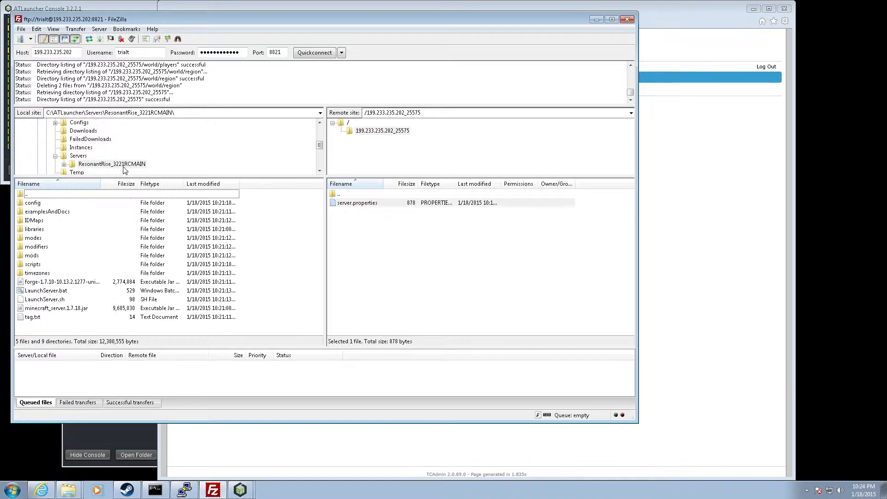
# Upload everything in ResonantRise_3221RCMAIN except LaunchServer.bat and LaunchServer.sh to the remote server folder
pyautogui.click(39, 203)
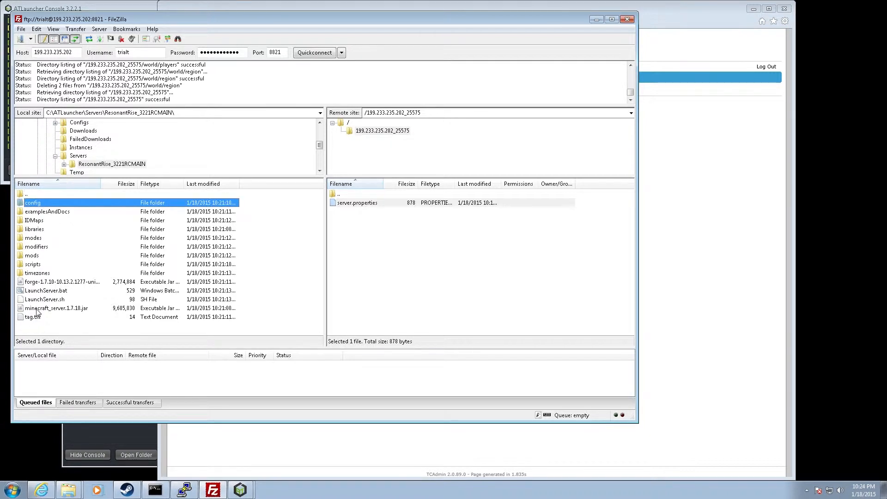
pyautogui.hotkey('ctrl', 'a')
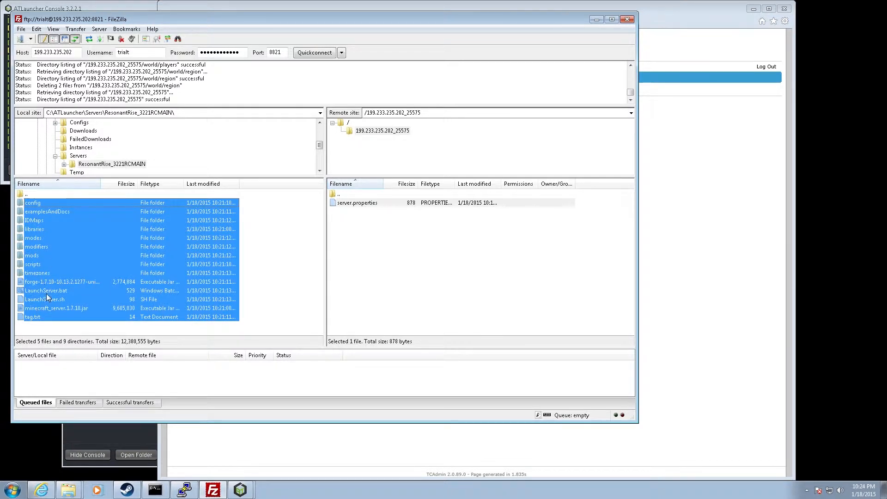
pyautogui.keyDown('ctrl'); pyautogui.click(33, 301); pyautogui.keyUp('ctrl')
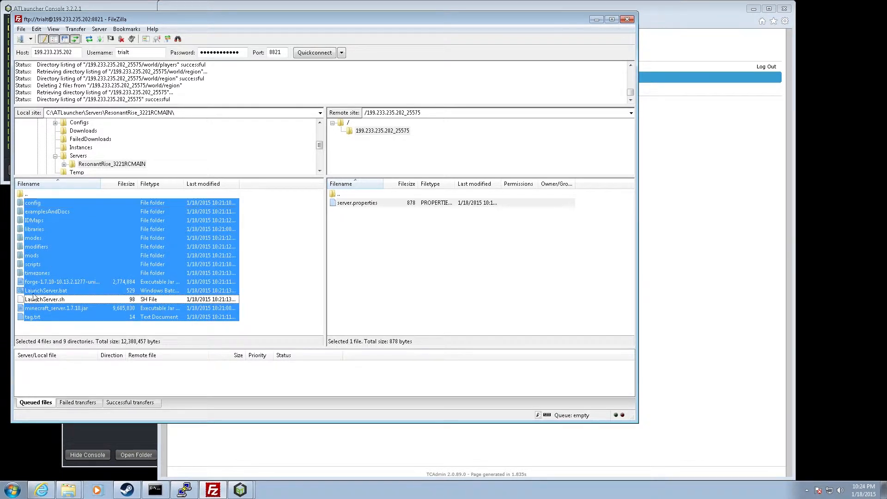
pyautogui.keyDown('ctrl'); pyautogui.click(34, 291); pyautogui.keyUp('ctrl')
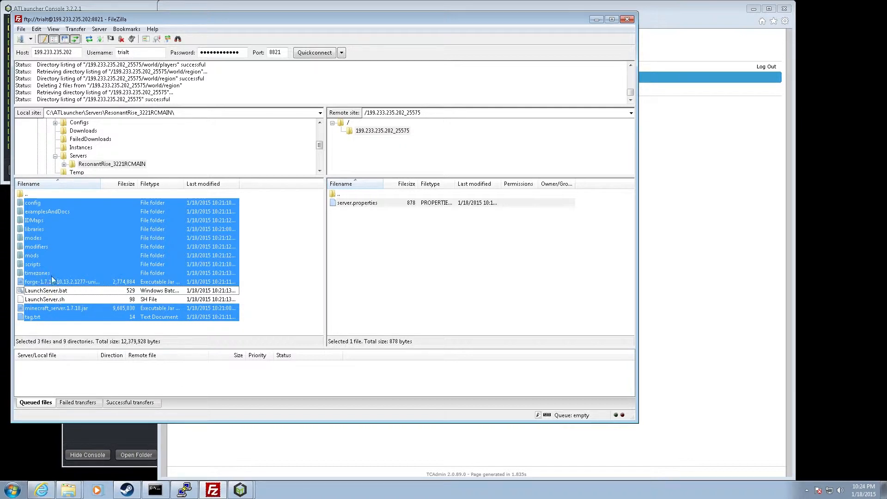
pyautogui.moveTo(30, 204); pyautogui.dragTo(383, 238)
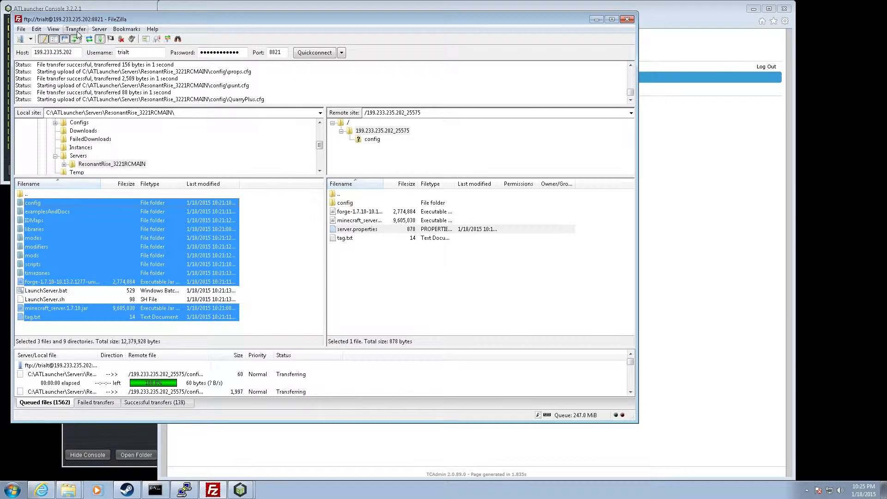
# Set FileZilla's maximum simultaneous transfers to 10 in the transfer settings
pyautogui.click(99, 29)
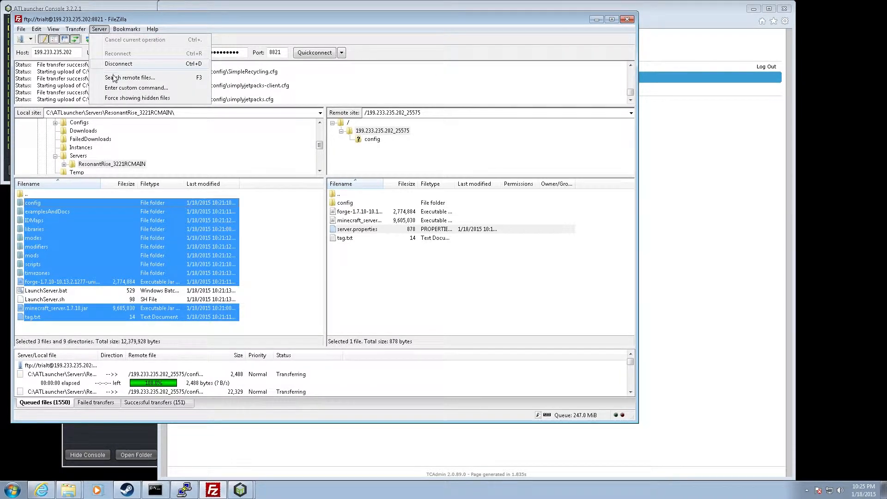
pyautogui.moveTo(54, 30)
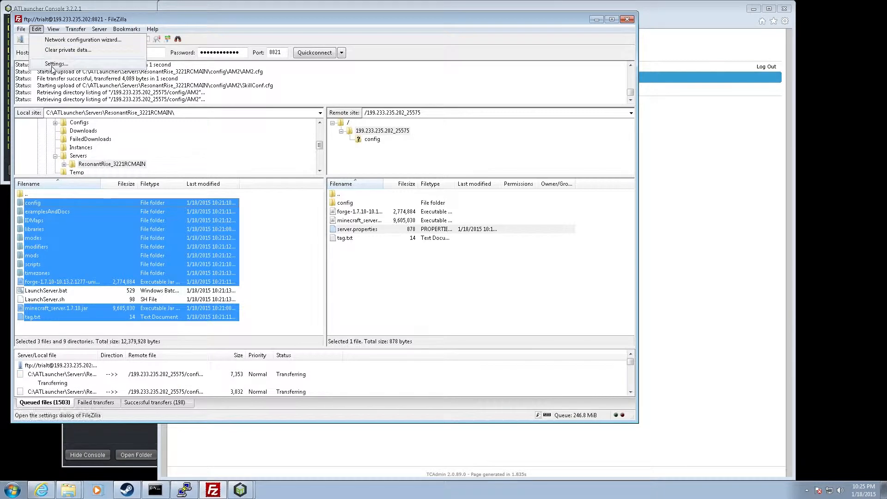
pyautogui.click(57, 64)
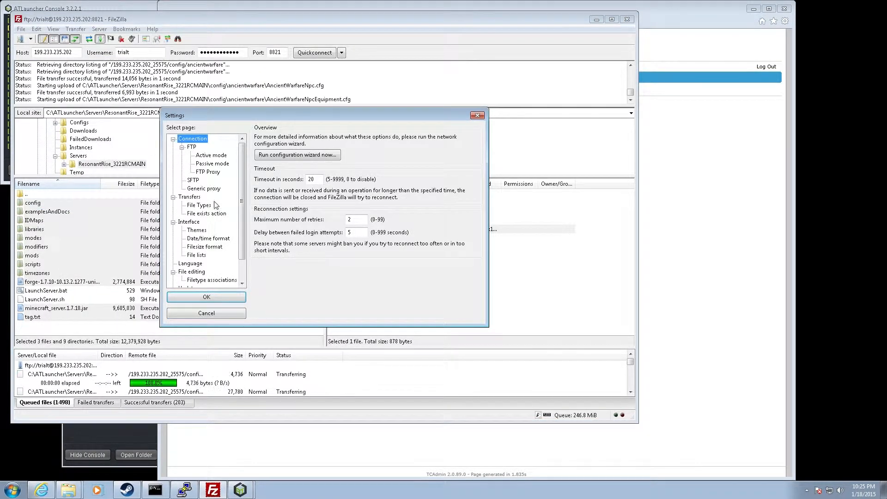
pyautogui.click(189, 197)
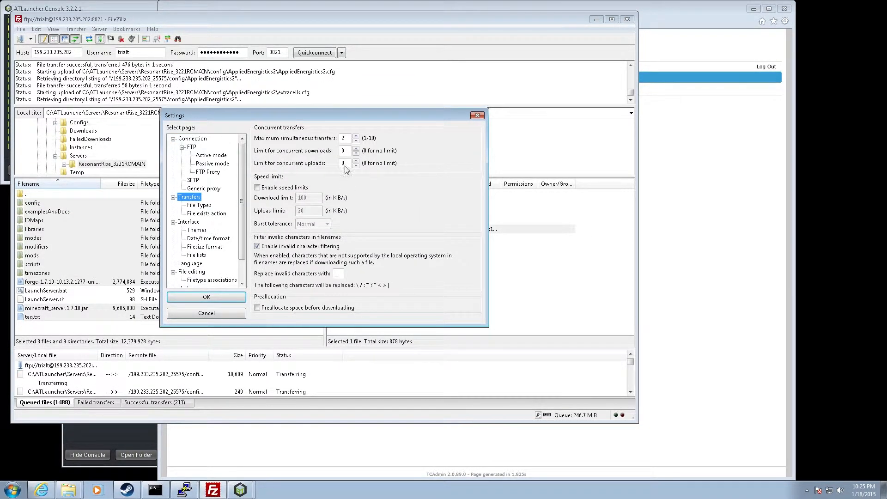
pyautogui.click(347, 138)
pyautogui.press('BackSpace')
pyautogui.write('10')
pyautogui.click(220, 297)
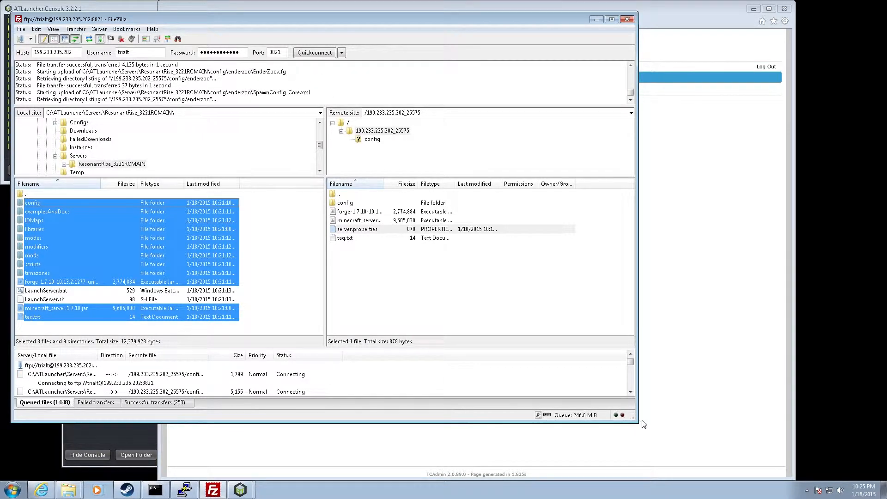
# Enlarge the FileZilla window and its transfer queue area to follow the upload
pyautogui.moveTo(637, 422); pyautogui.dragTo(641, 479)
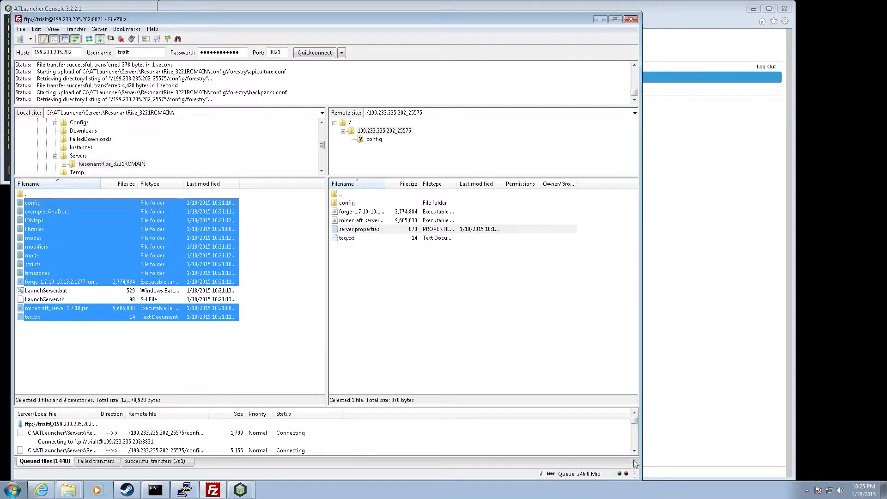
pyautogui.moveTo(332, 410); pyautogui.dragTo(332, 348)
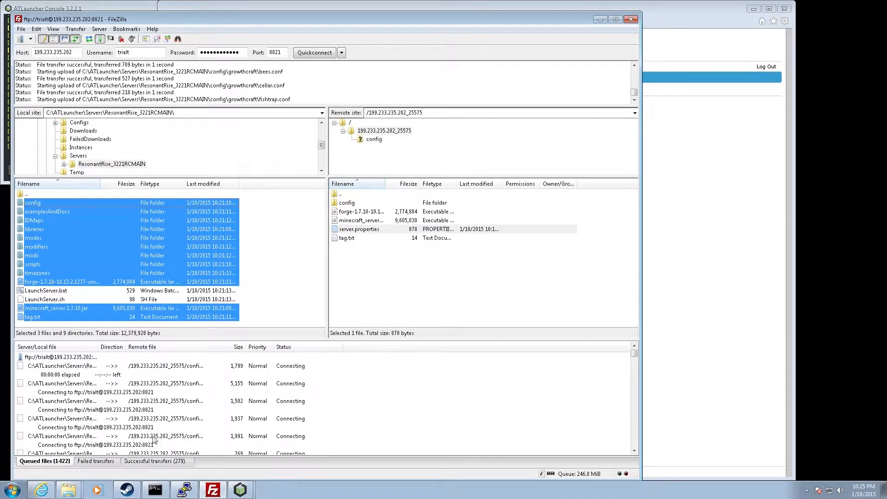
pyautogui.moveTo(634, 354); pyautogui.dragTo(637, 336)
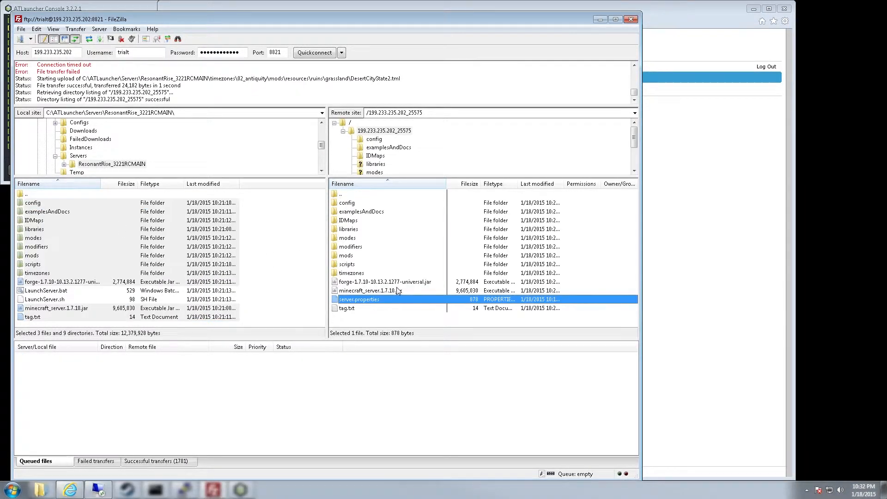
# Rename the remote file forge-1.7.10-10.13.2.1277-universal.jar as forgeloader.jar
pyautogui.click(392, 256)
pyautogui.click(382, 283)
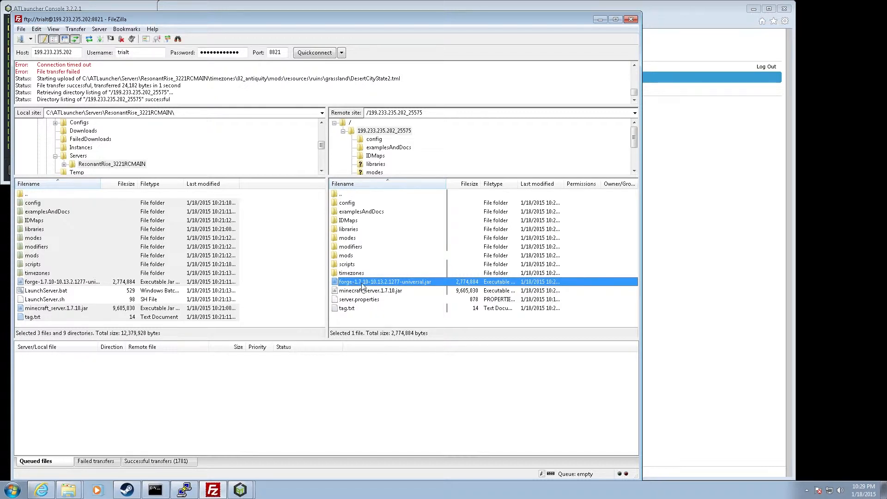
pyautogui.click(363, 283)
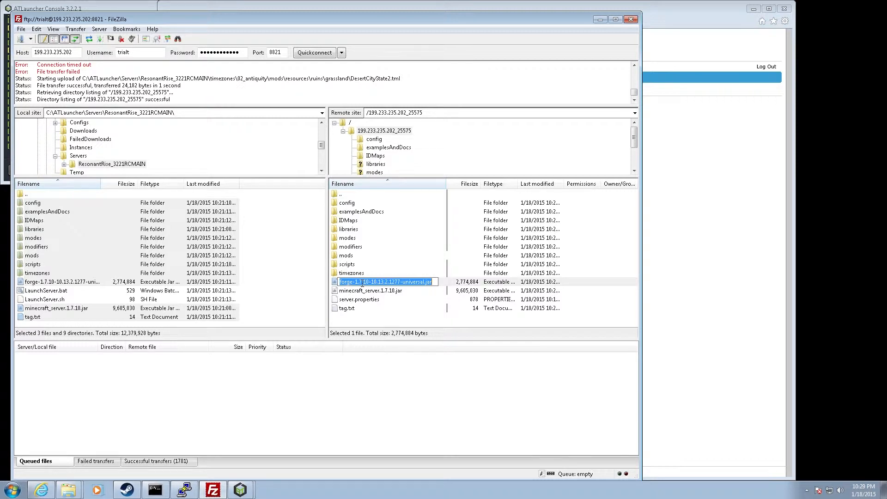
pyautogui.write('forgeloader.jar')
pyautogui.press('Return')
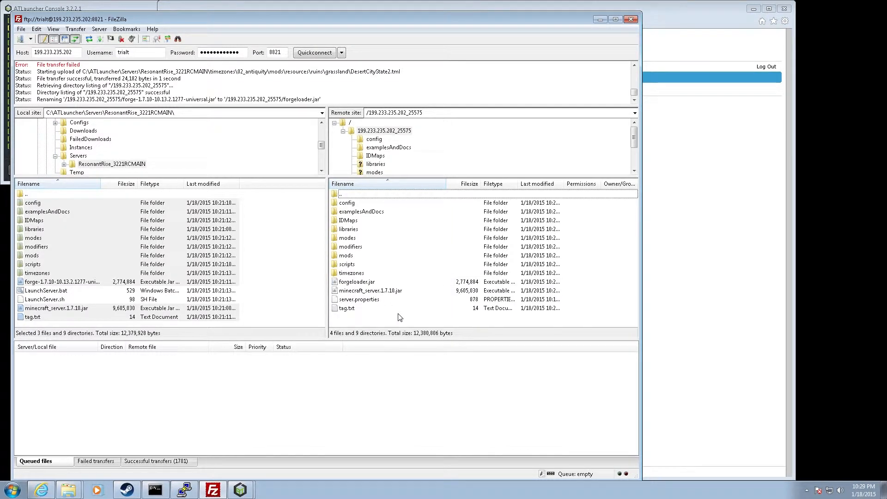
pyautogui.rightClick(363, 282)
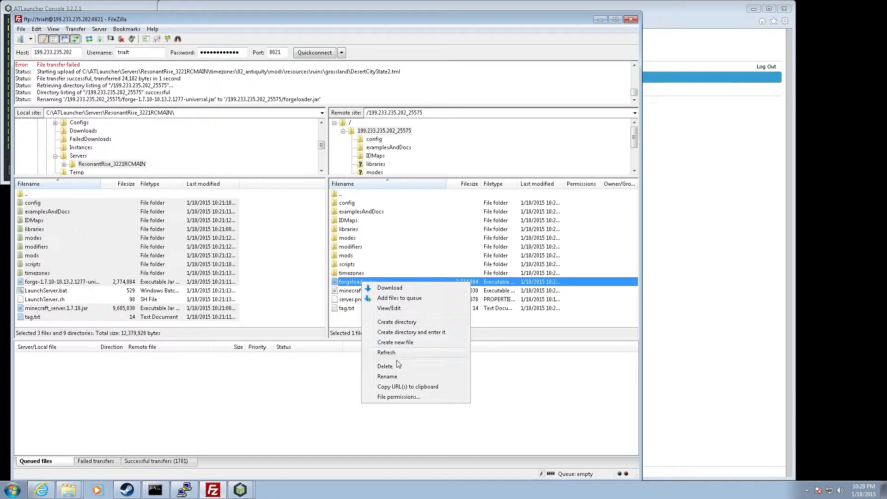
pyautogui.click(394, 376)
pyautogui.click(396, 318)
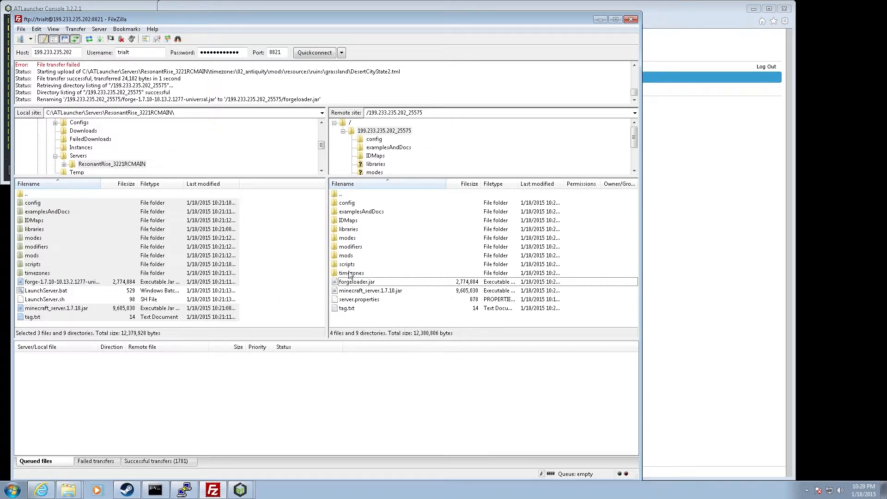
pyautogui.rightClick(369, 303)
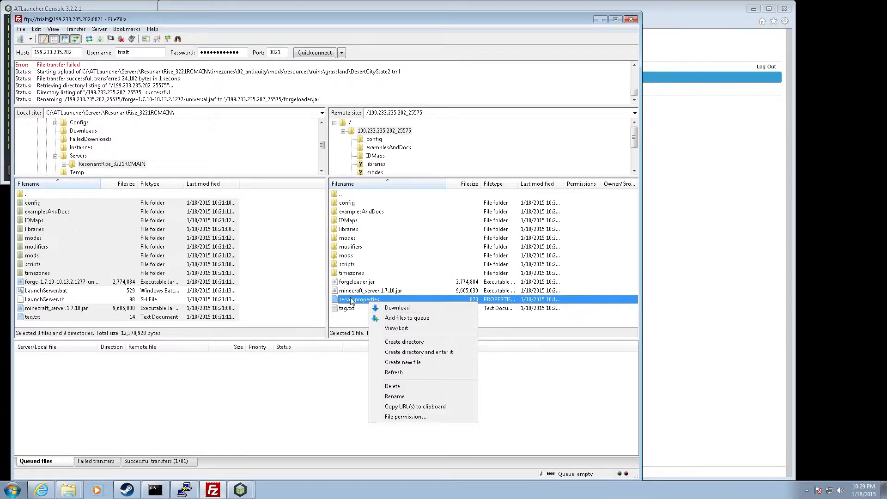
pyautogui.click(351, 299)
pyautogui.click(374, 314)
pyautogui.click(354, 301)
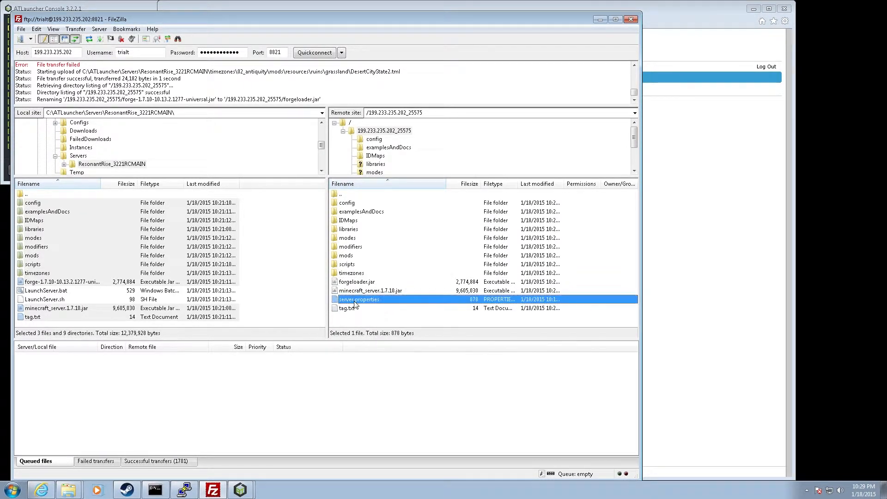
# Open the remote server.properties for editing, assigning notepad++.exe from Program Files (x86) as the custom editor for all unassociated files
pyautogui.rightClick(354, 303)
pyautogui.click(399, 329)
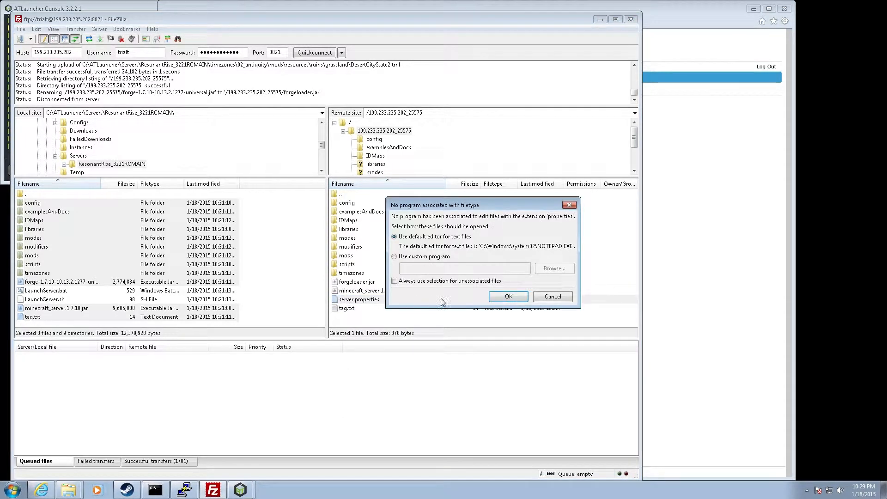
pyautogui.click(423, 257)
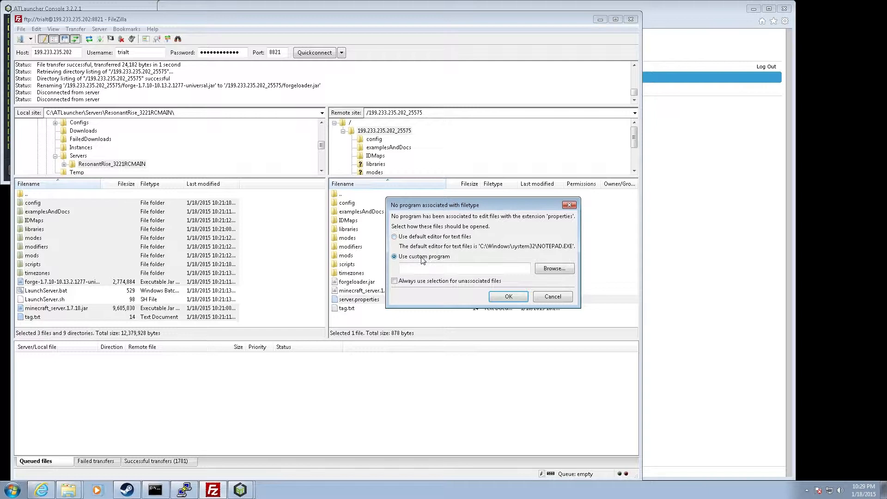
pyautogui.click(549, 271)
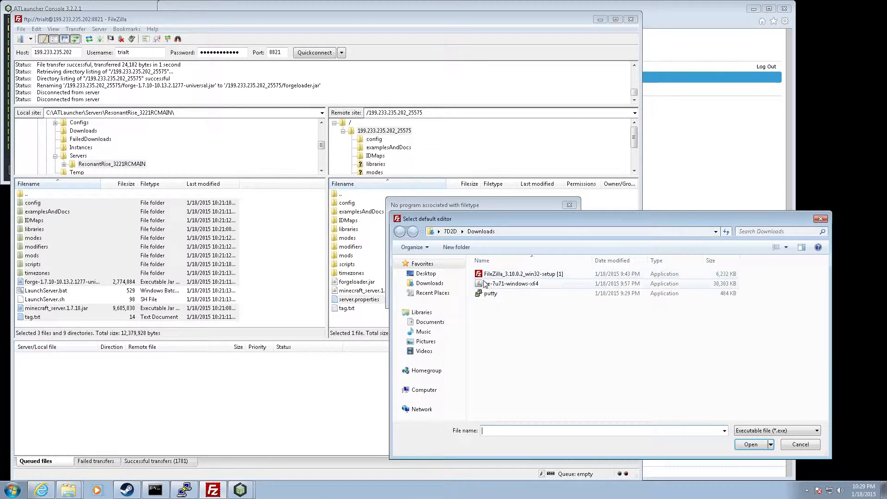
pyautogui.click(445, 233)
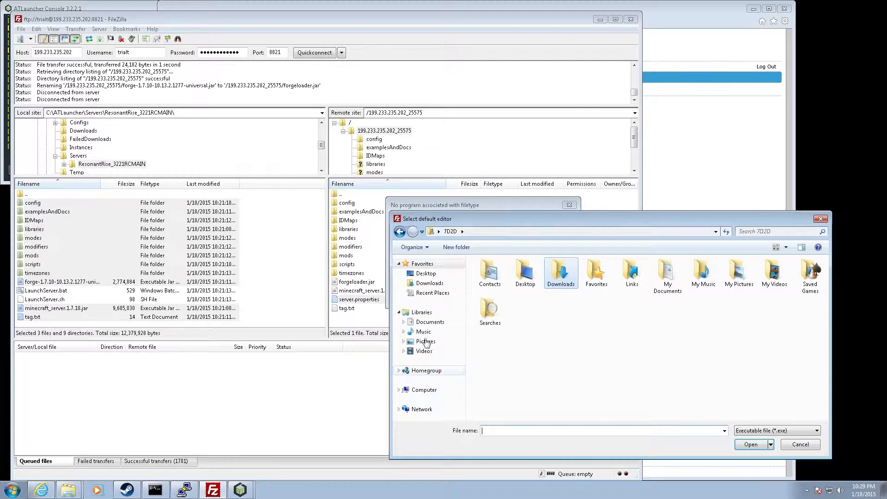
pyautogui.click(423, 390)
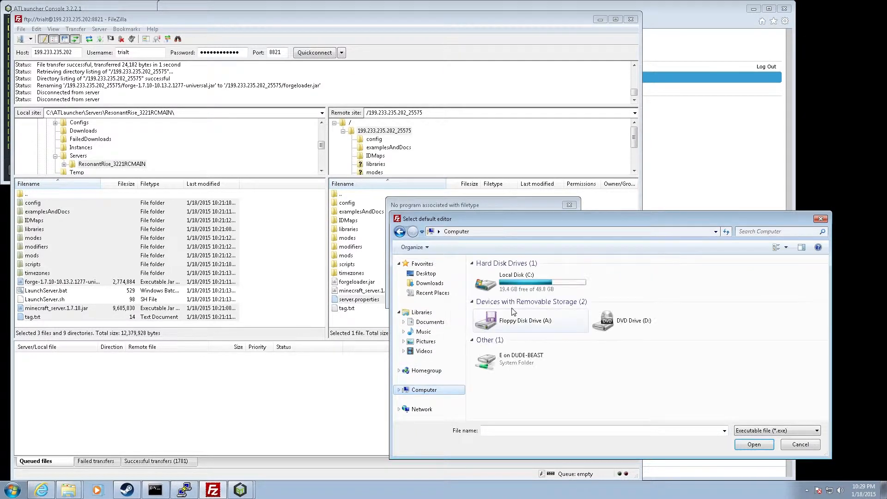
pyautogui.doubleClick(513, 278)
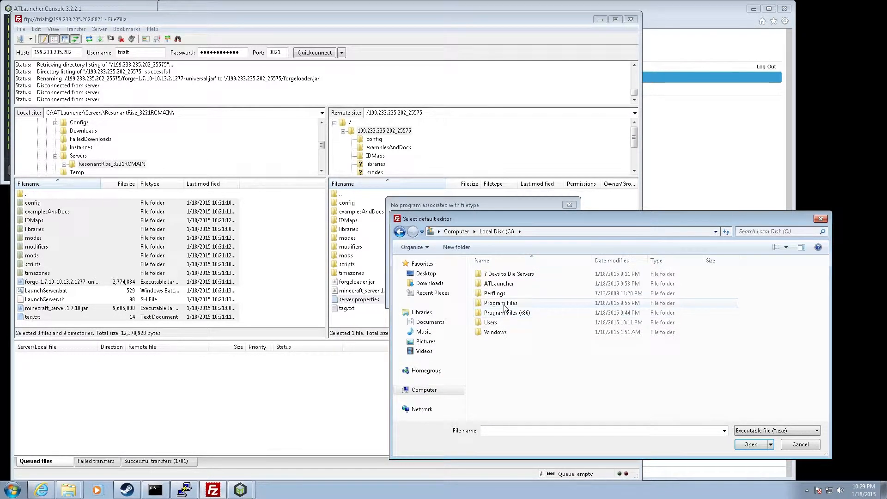
pyautogui.doubleClick(504, 304)
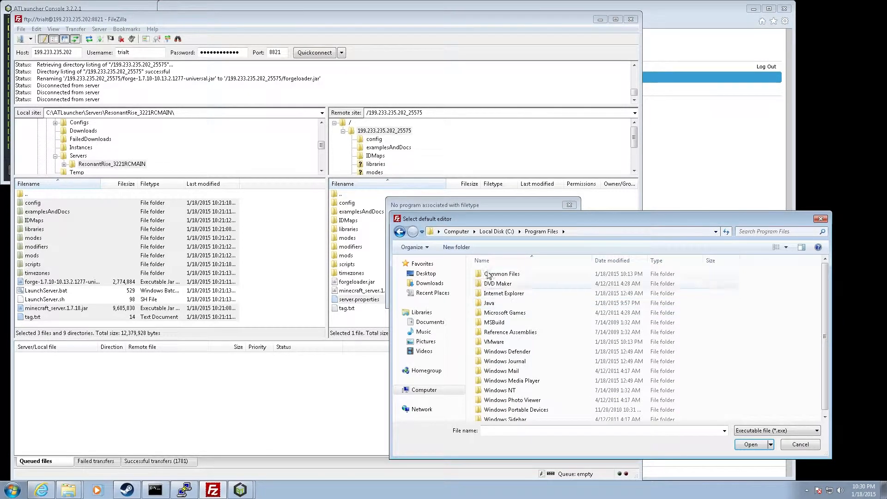
pyautogui.click(506, 232)
pyautogui.doubleClick(521, 312)
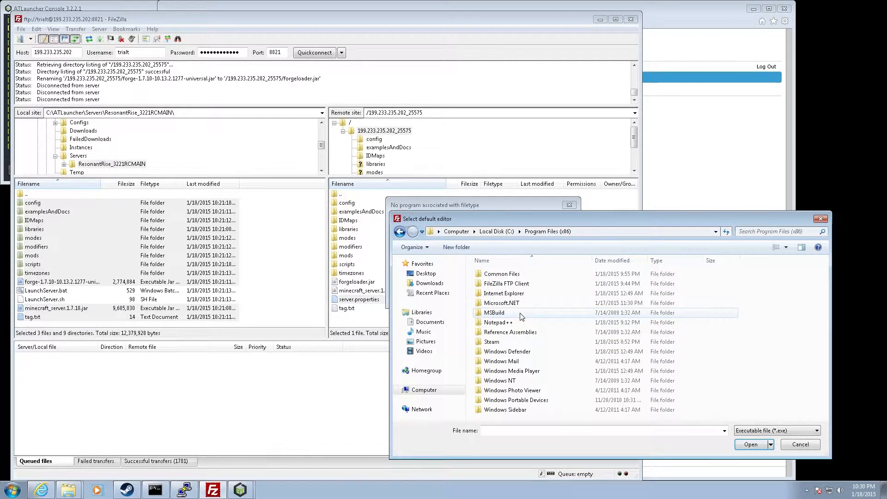
pyautogui.doubleClick(503, 323)
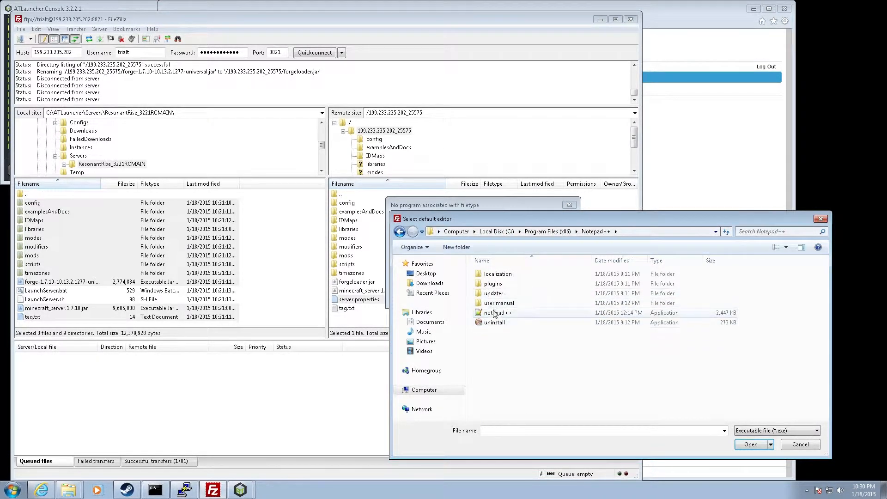
pyautogui.doubleClick(495, 316)
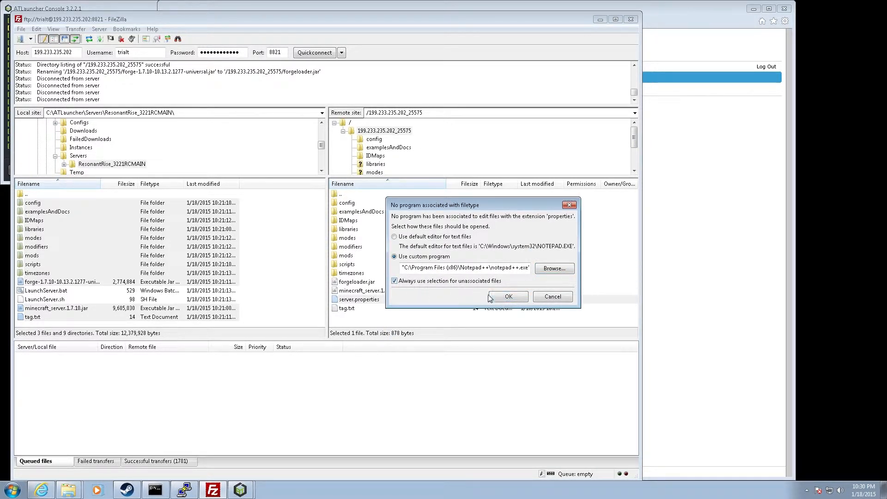
pyautogui.click(509, 300)
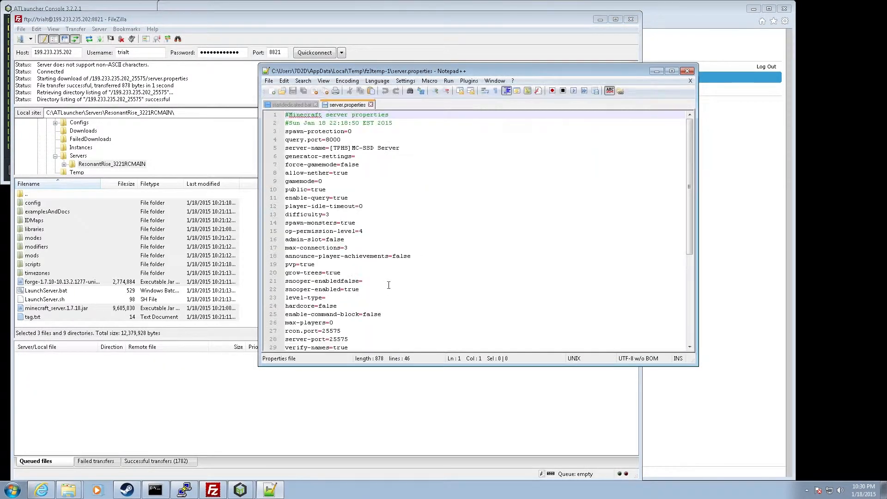
# Move and enlarge the editor window, and set level-type to BIOMESOP in server.properties
pyautogui.moveTo(317, 74); pyautogui.dragTo(132, 30)
pyautogui.moveTo(510, 318); pyautogui.dragTo(691, 467)
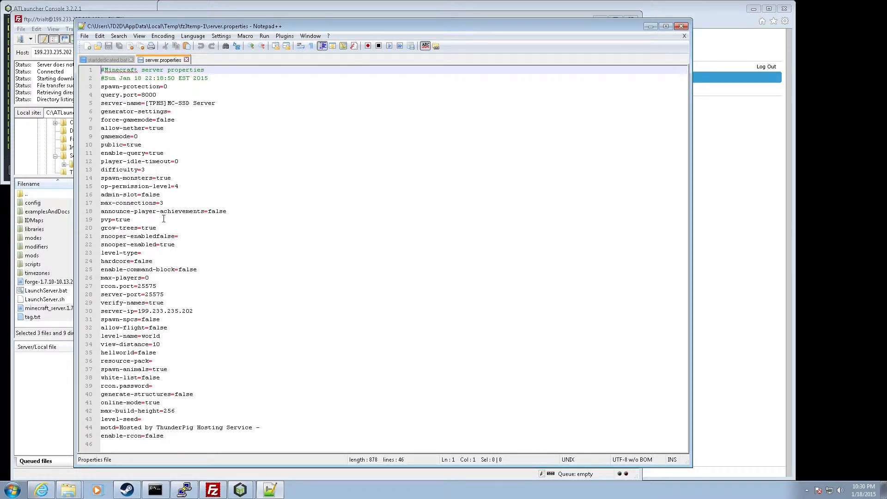
pyautogui.click(152, 252)
pyautogui.write('BIOMESOP')
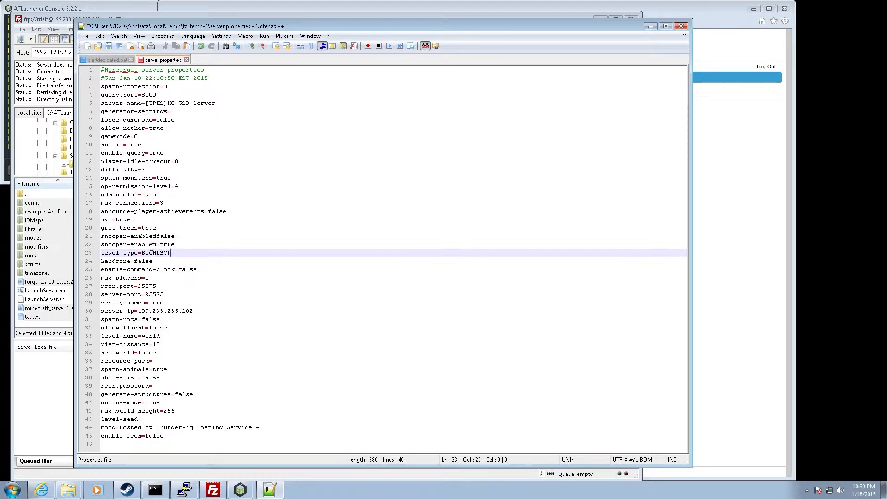
# Set max-players to 10 in server.properties
pyautogui.moveTo(149, 277); pyautogui.dragTo(145, 277)
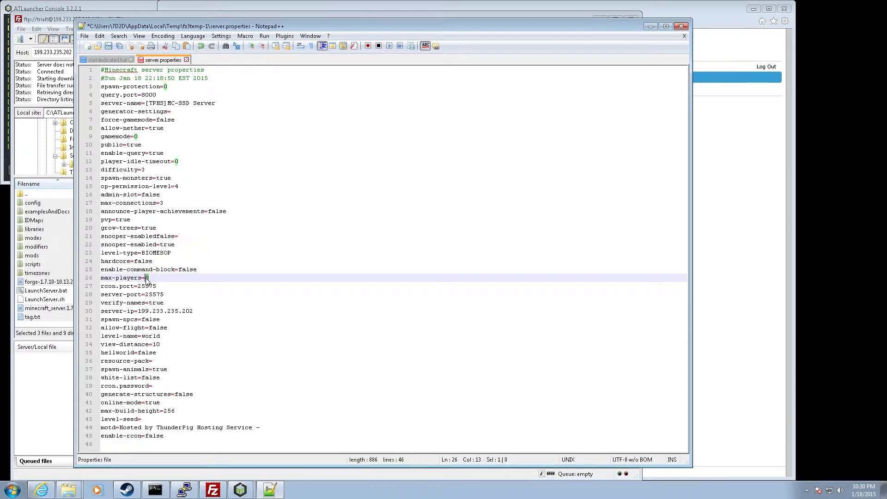
pyautogui.write('10')
pyautogui.click(305, 326)
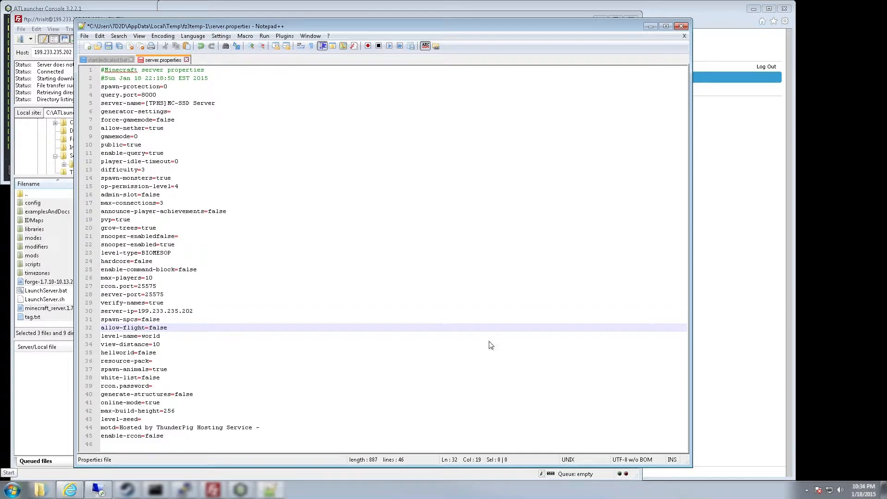
pyautogui.click(498, 345)
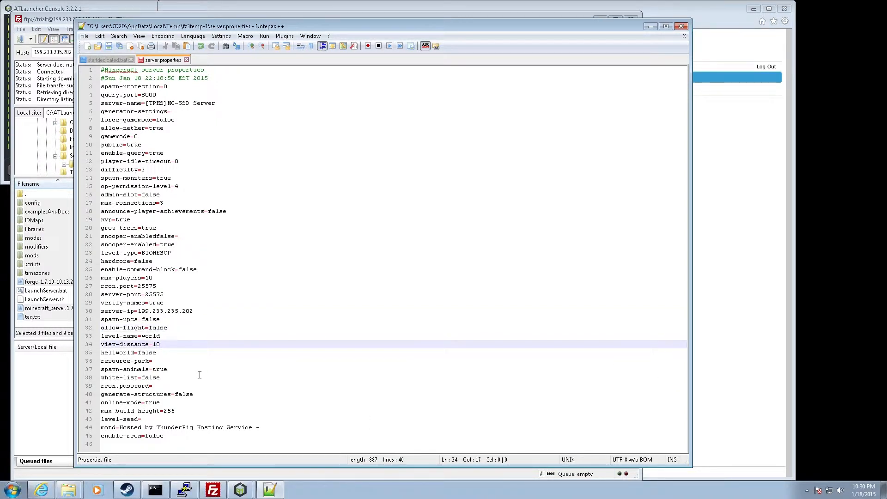
pyautogui.click(158, 419)
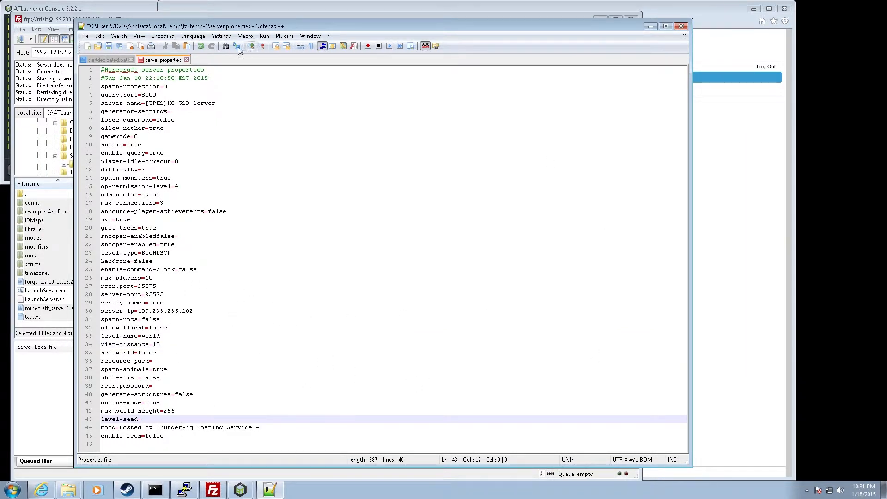
# Save and close server.properties, and upload it back to the server, finishing the edit and deleting the local file
pyautogui.click(110, 49)
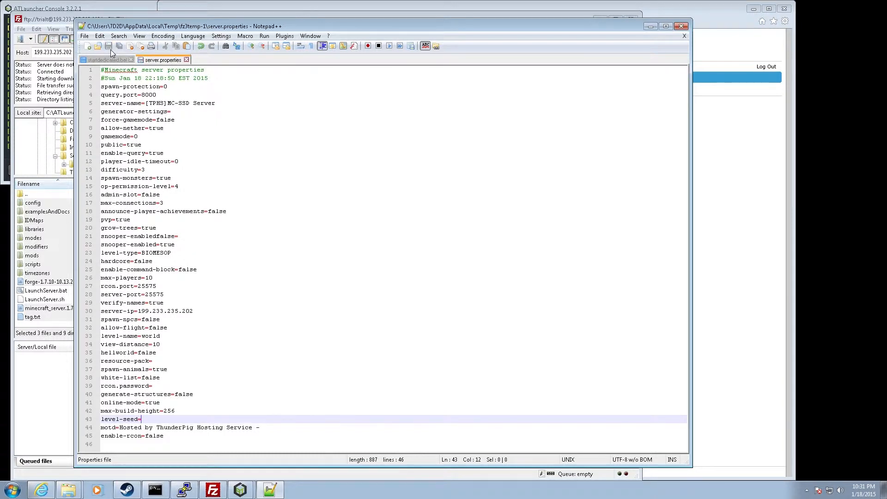
pyautogui.click(187, 59)
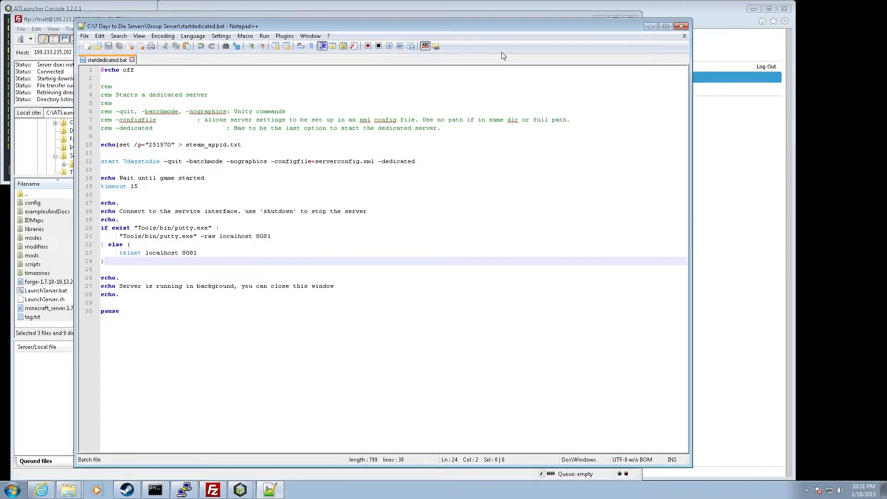
pyautogui.click(681, 26)
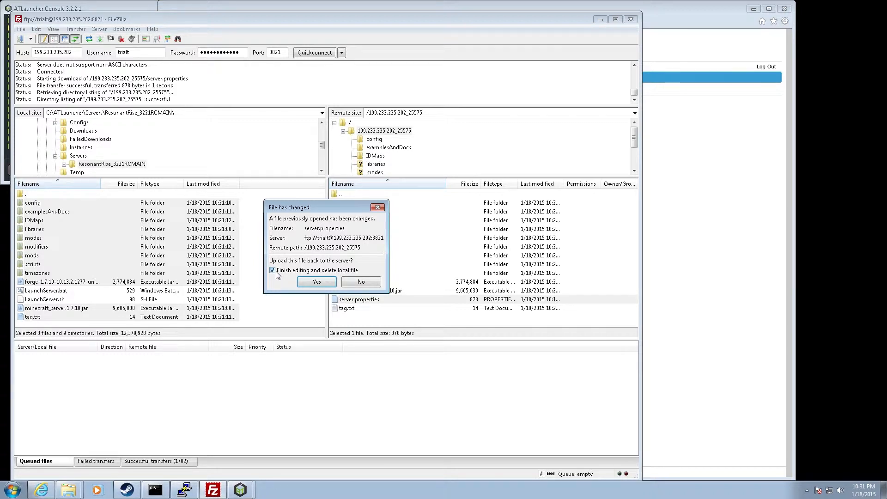
pyautogui.click(321, 285)
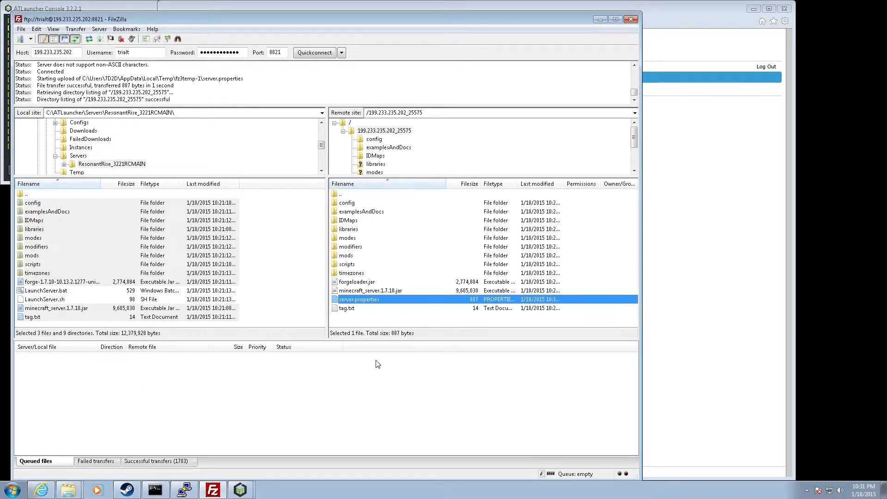
pyautogui.click(348, 284)
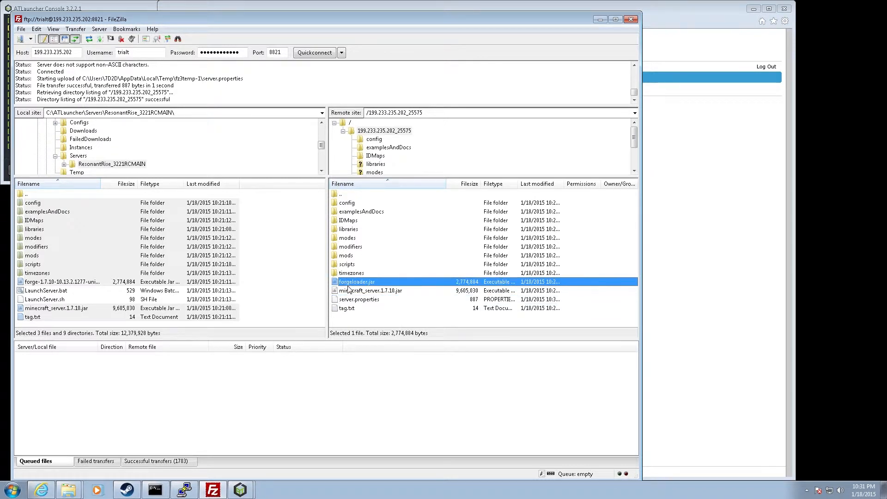
pyautogui.click(346, 302)
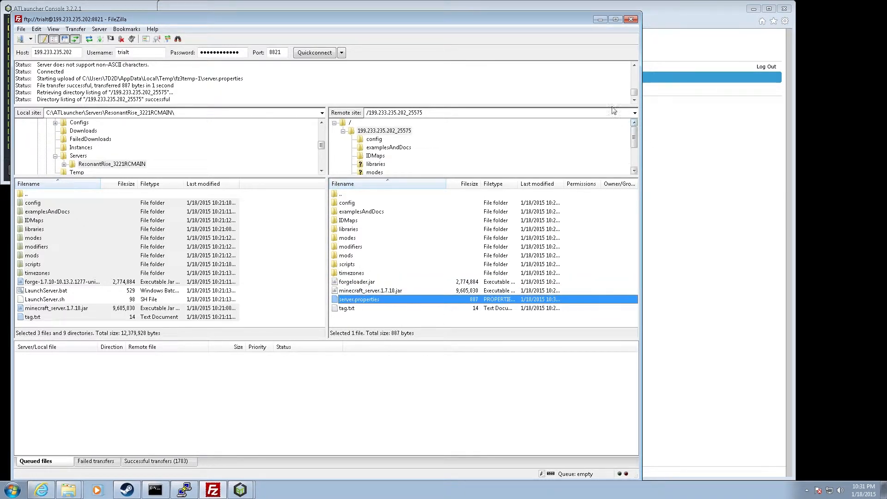
# Switch to TCAdmin, start the MC-SSD game server, and open its web console to check the startup output
pyautogui.click(697, 198)
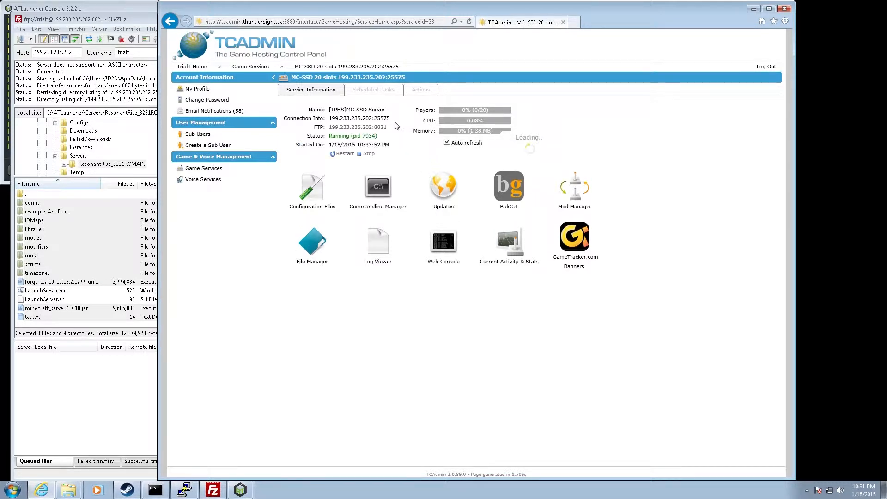
pyautogui.click(453, 248)
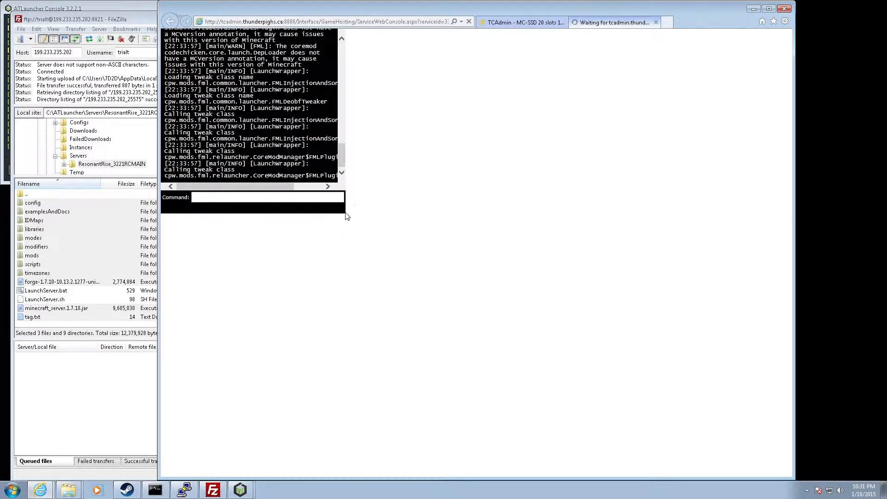
pyautogui.click(657, 22)
pyautogui.click(455, 246)
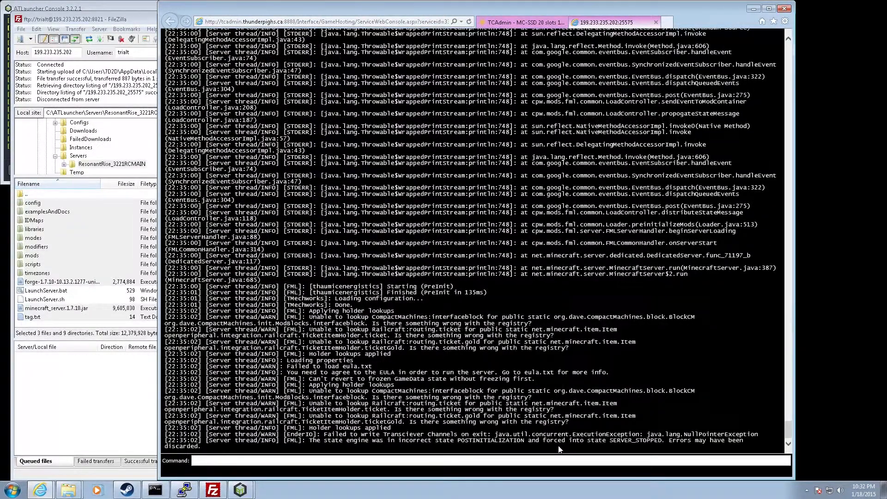
pyautogui.moveTo(605, 442); pyautogui.dragTo(718, 441)
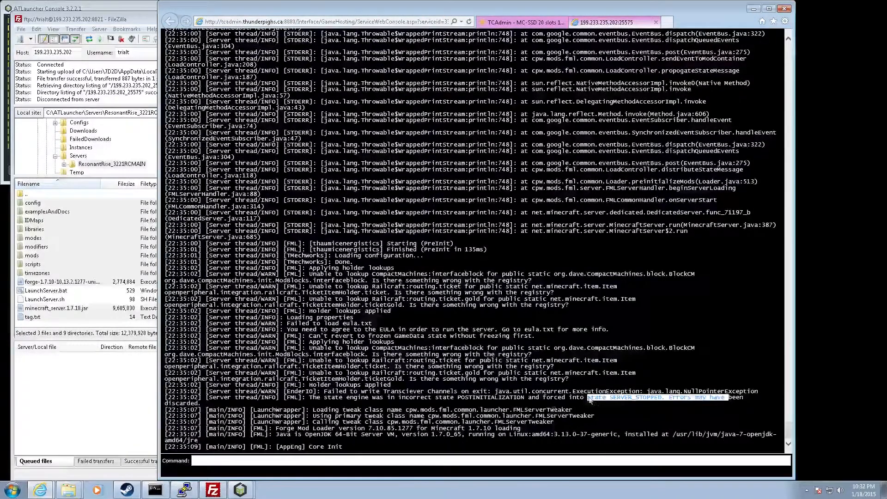
# Switch to FileZilla, refresh the remote server folder, and open eula.txt for editing
pyautogui.click(88, 381)
pyautogui.rightClick(423, 318)
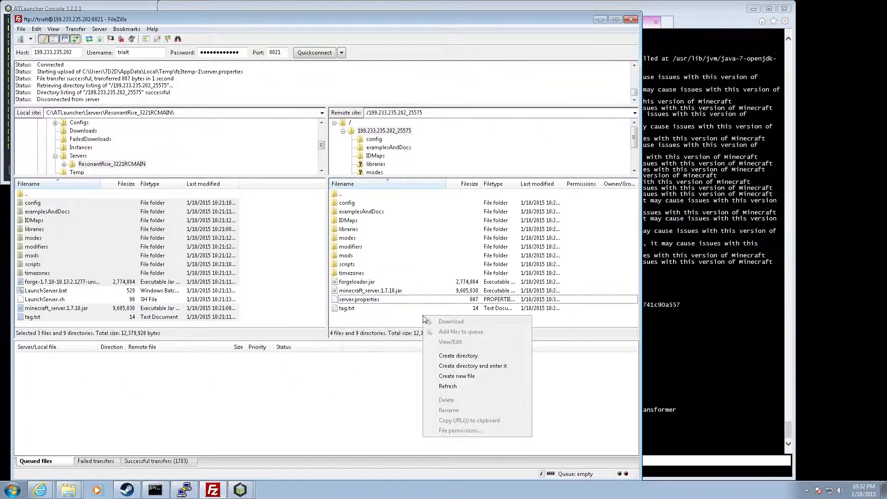
pyautogui.click(453, 386)
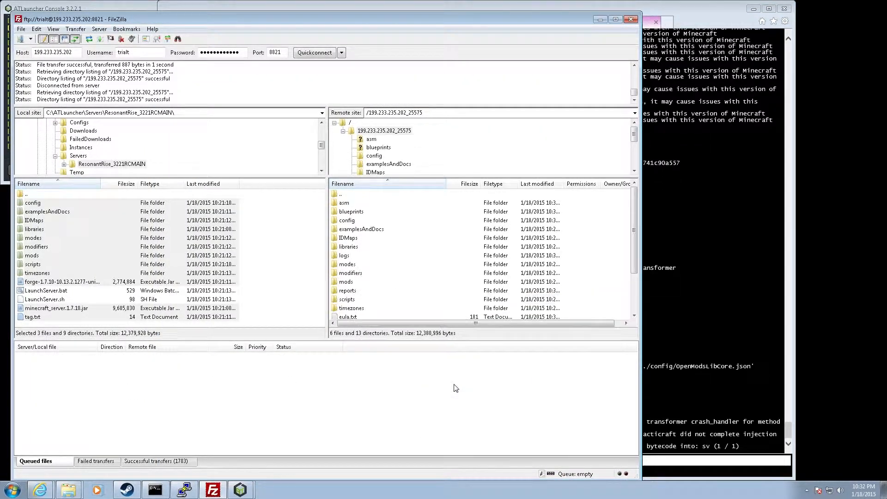
pyautogui.scroll(-2, 360, 275)
pyautogui.rightClick(351, 266)
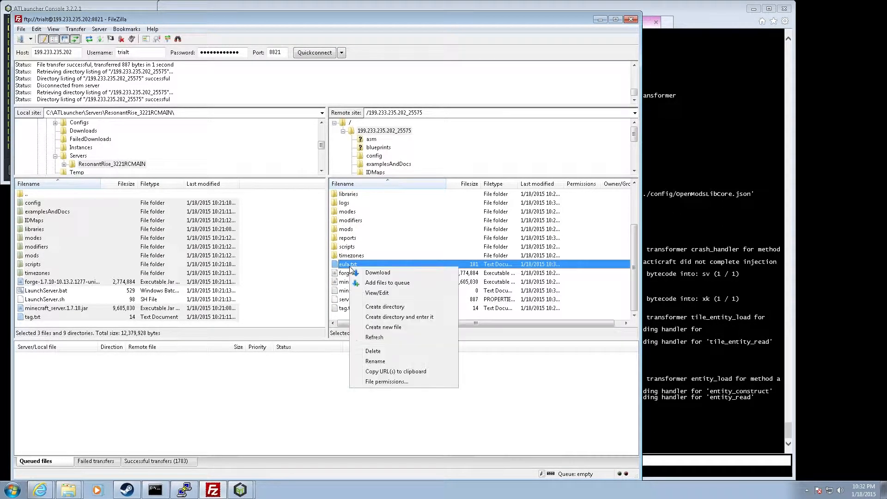
pyautogui.click(377, 273)
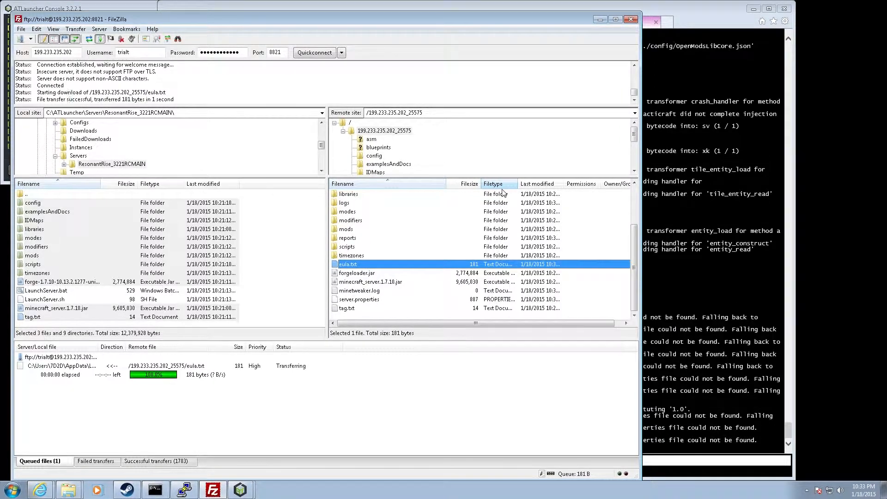
# Set eula to true in eula.txt, then save and close the file
pyautogui.moveTo(714, 98); pyautogui.dragTo(722, 98)
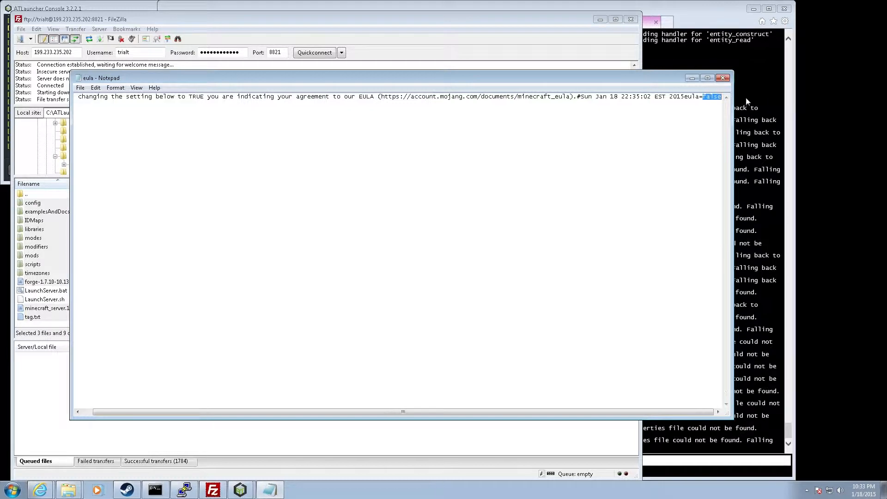
pyautogui.press('BackSpace')
pyautogui.write('true')
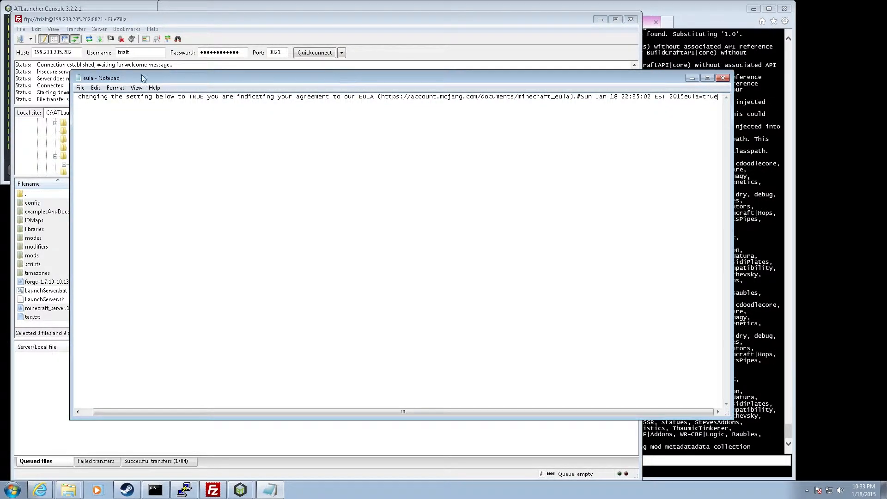
pyautogui.click(82, 88)
pyautogui.click(95, 119)
pyautogui.click(723, 79)
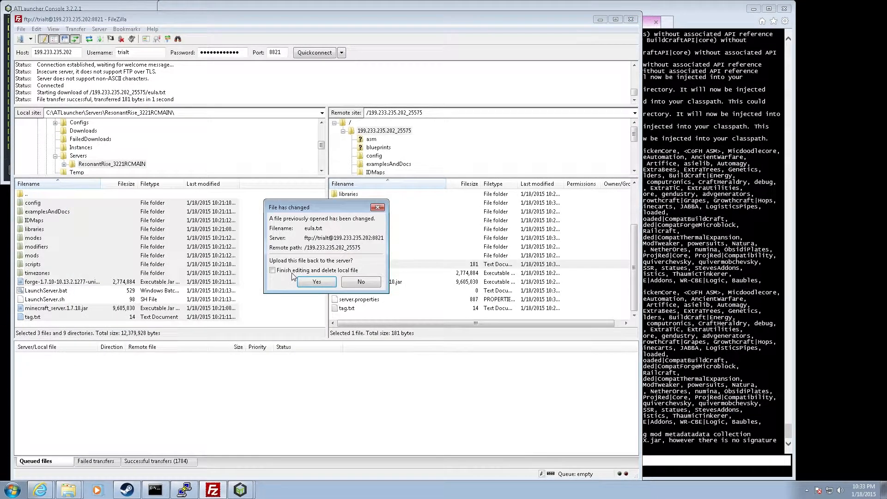
# Upload the changed eula.txt back to the server, deleting the local copy, and return to the server console in the browser
pyautogui.click(273, 270)
pyautogui.click(316, 282)
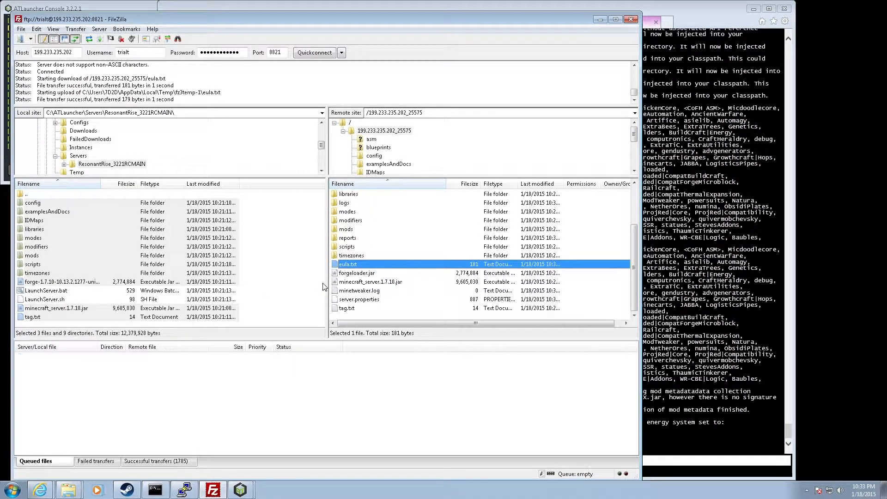
pyautogui.click(696, 15)
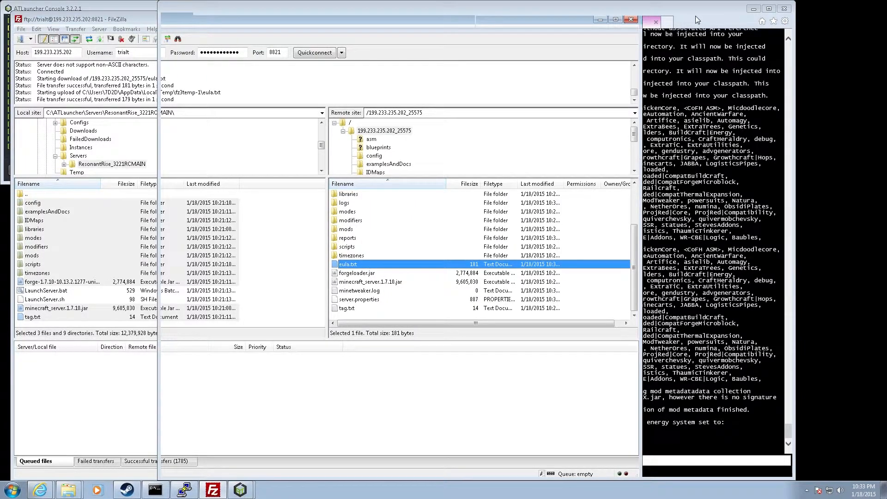